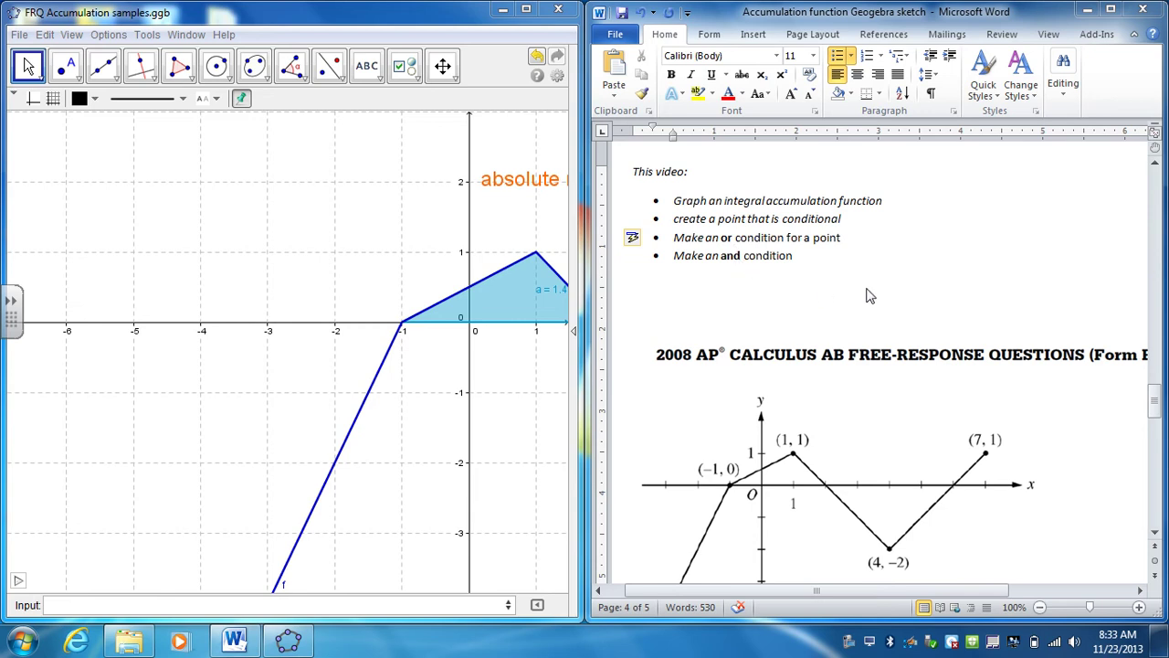
# Scroll the Word notes down so the graph of f and part (c) on concavity are visible
pyautogui.moveTo(1158, 406); pyautogui.dragTo(1158, 433)
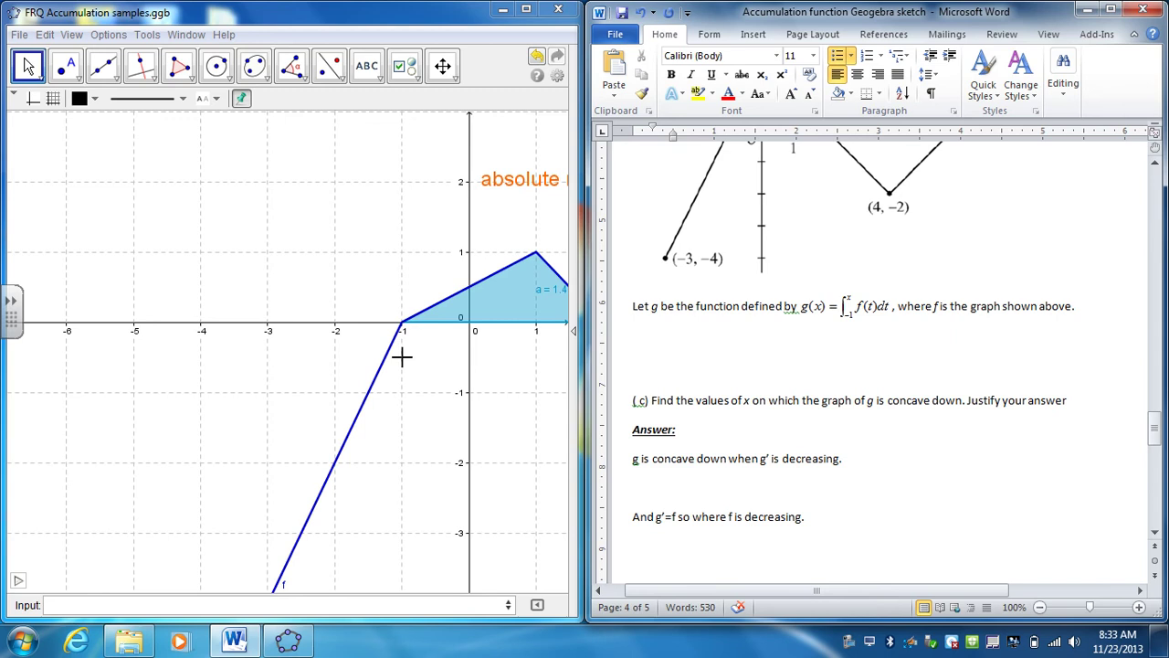
# Maximize GeoGebra and untick part b to hide its explanation text
pyautogui.click(526, 9)
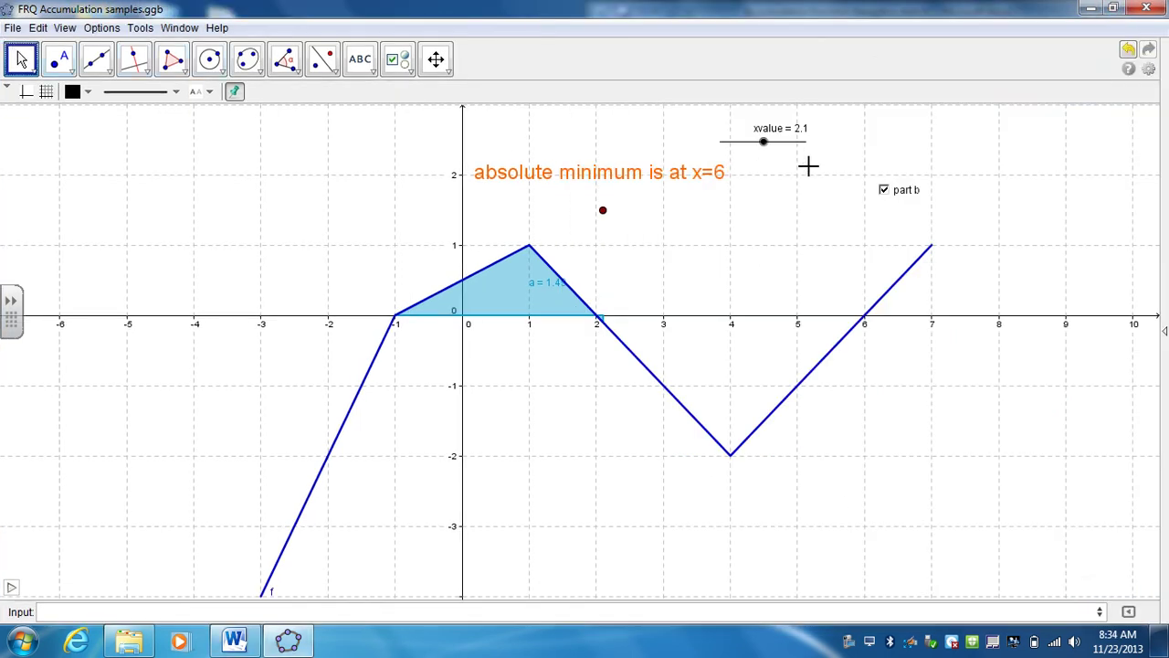
pyautogui.click(883, 189)
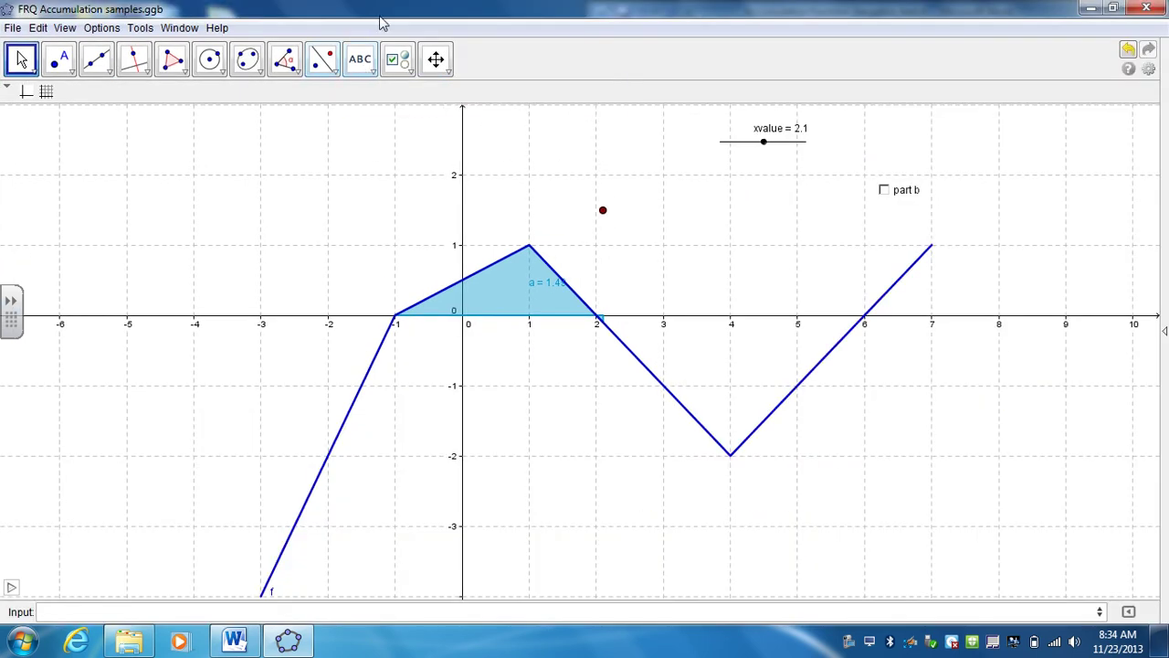
pyautogui.doubleClick(383, 16)
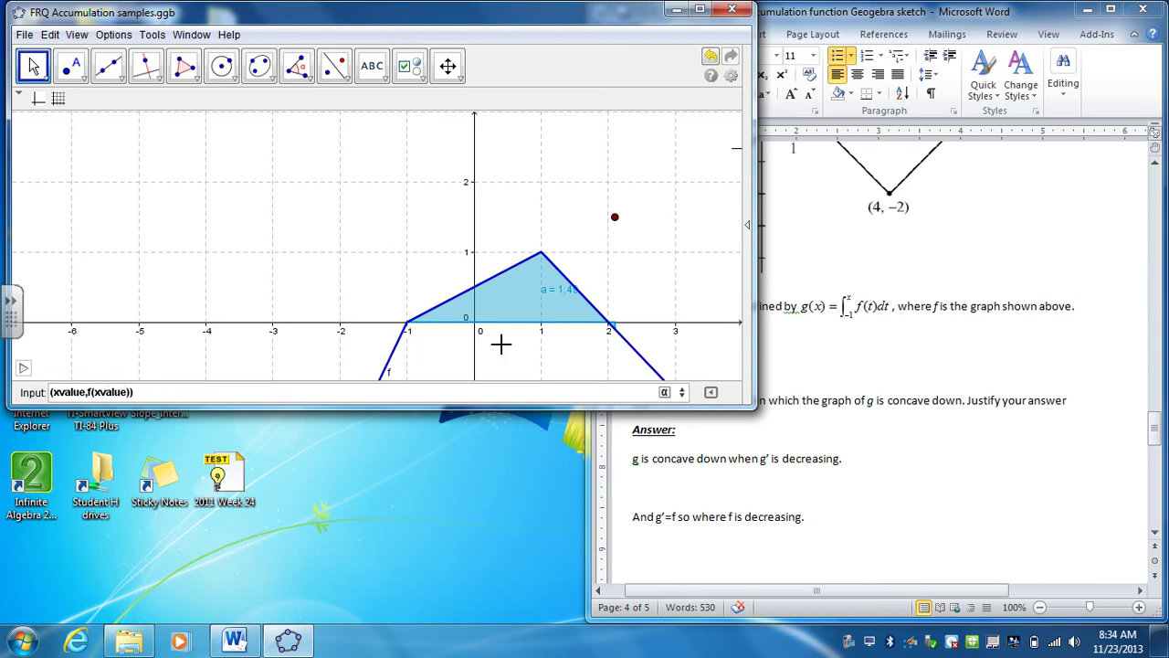
# Create point B = (xvalue, f(xvalue)) on f and move the xvalue slider to 2.8
pyautogui.press('Return')
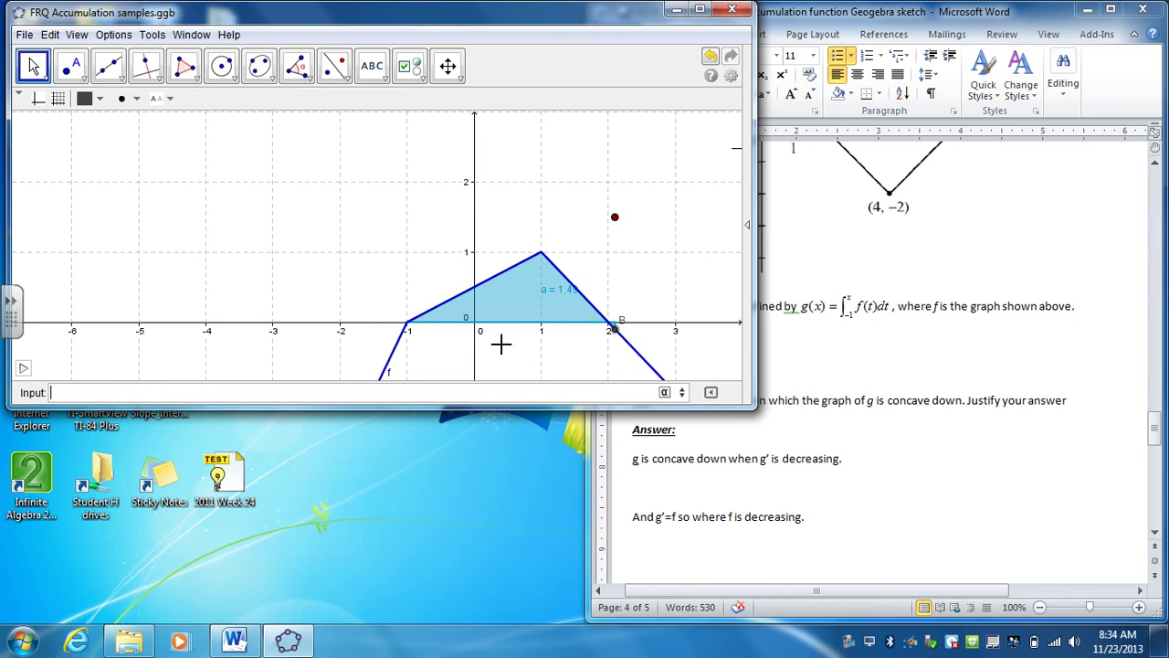
pyautogui.doubleClick(193, 15)
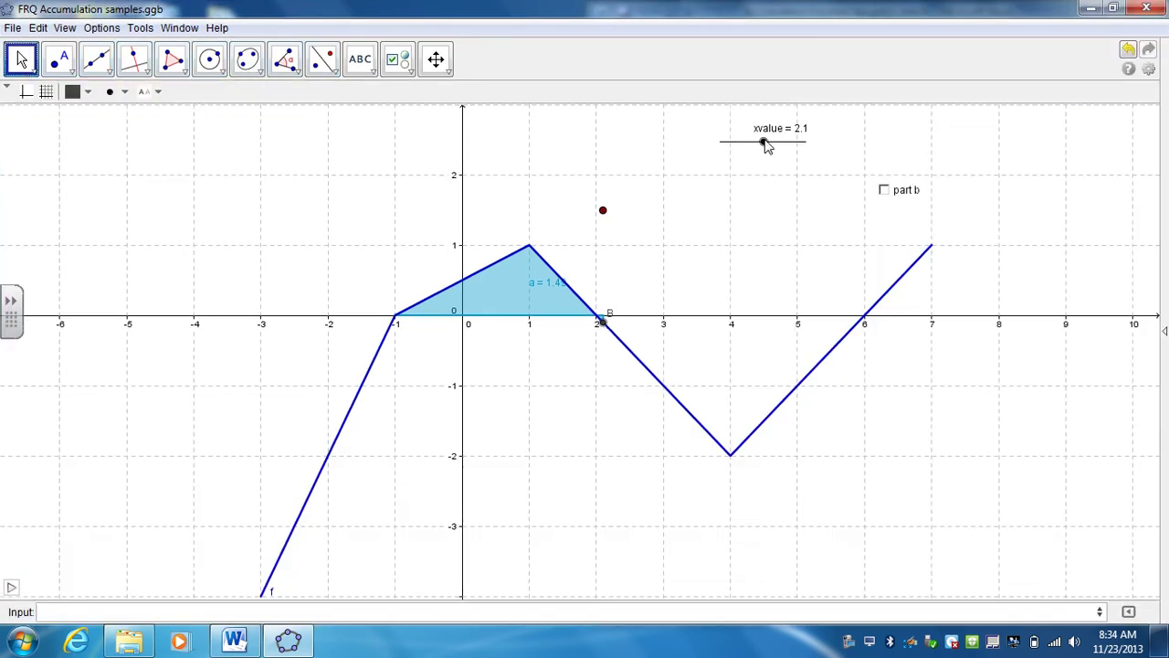
pyautogui.moveTo(763, 142); pyautogui.dragTo(769, 142)
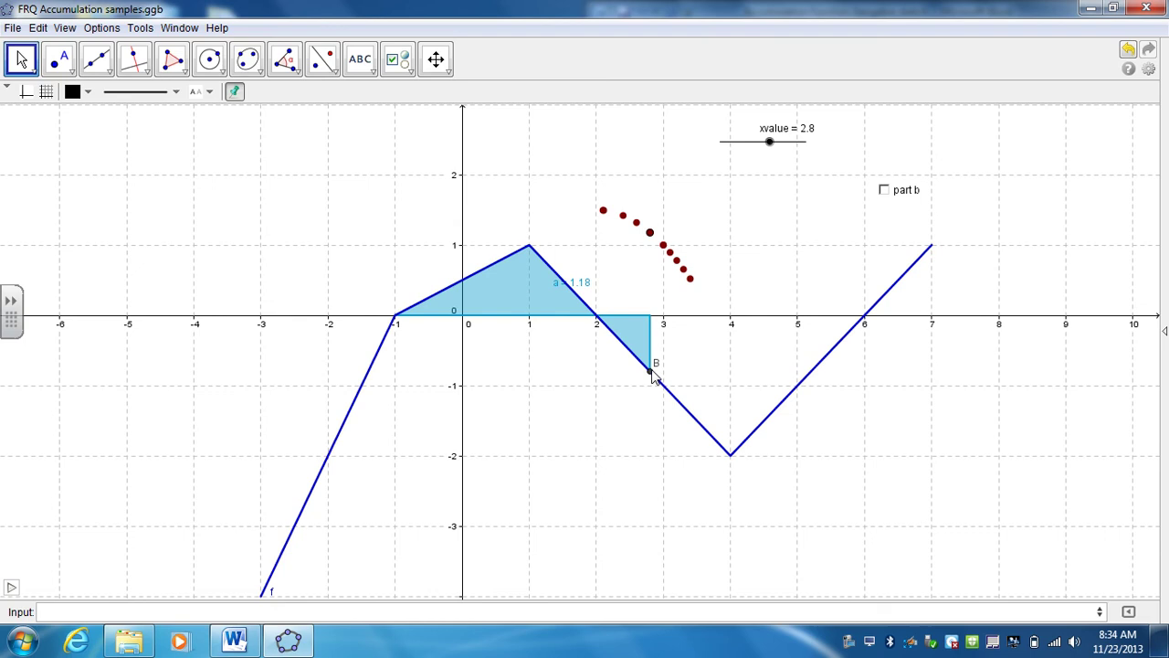
pyautogui.press('Escape')
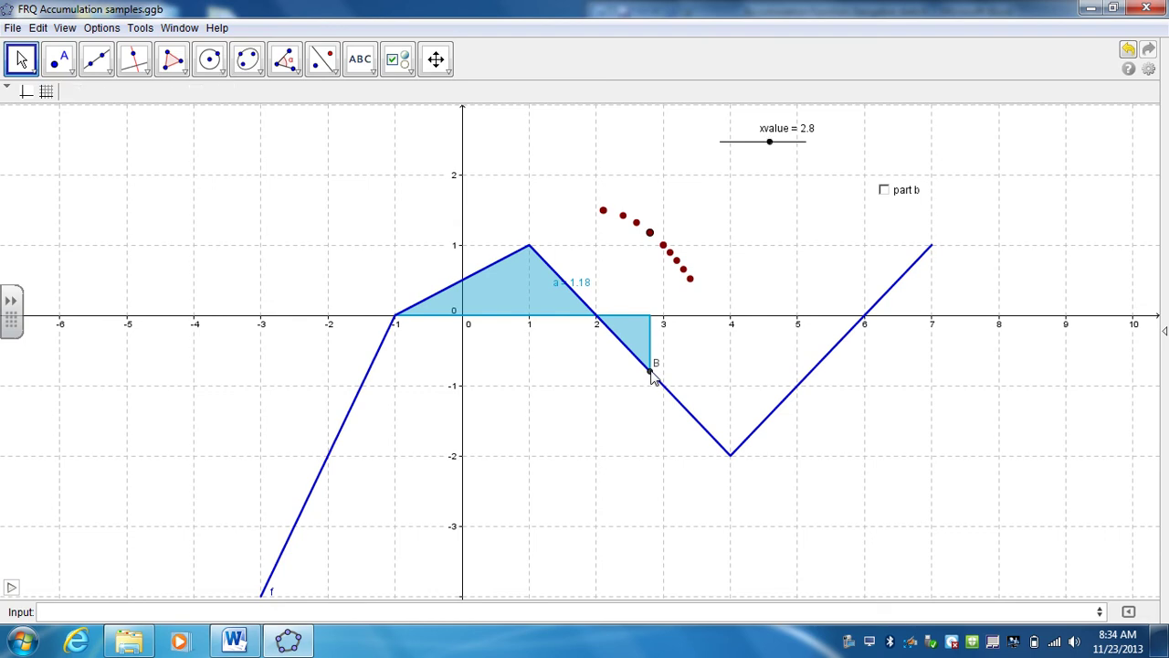
# Hide point B's label and make it orange
pyautogui.rightClick(651, 374)
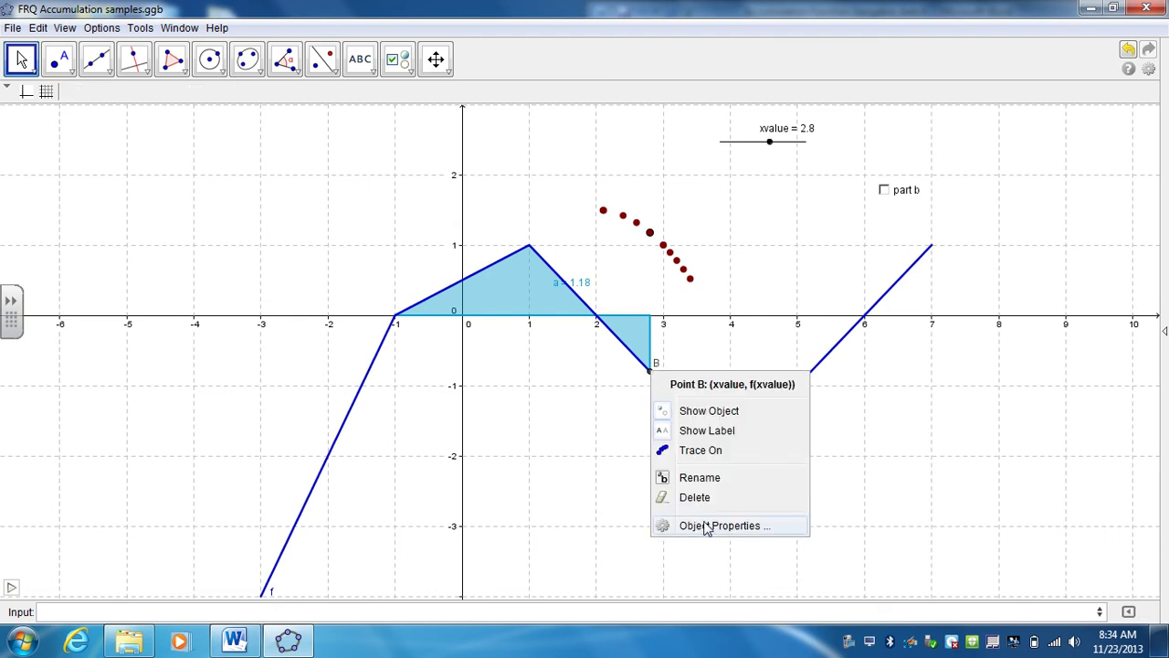
pyautogui.click(708, 526)
pyautogui.click(217, 161)
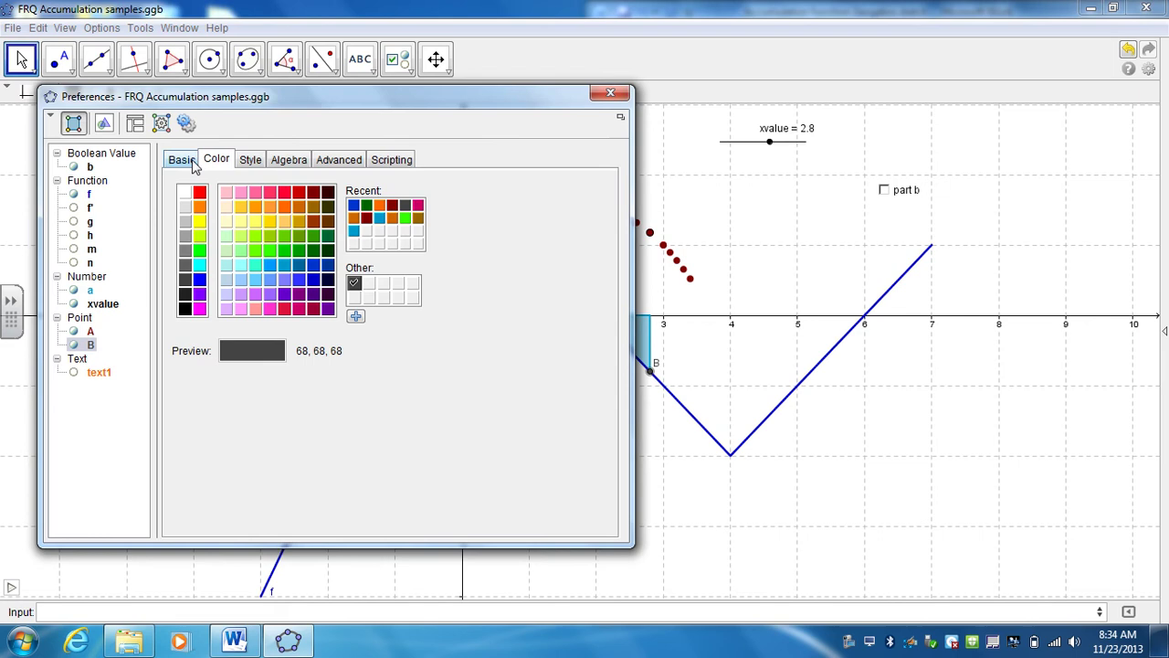
pyautogui.click(182, 160)
pyautogui.click(181, 301)
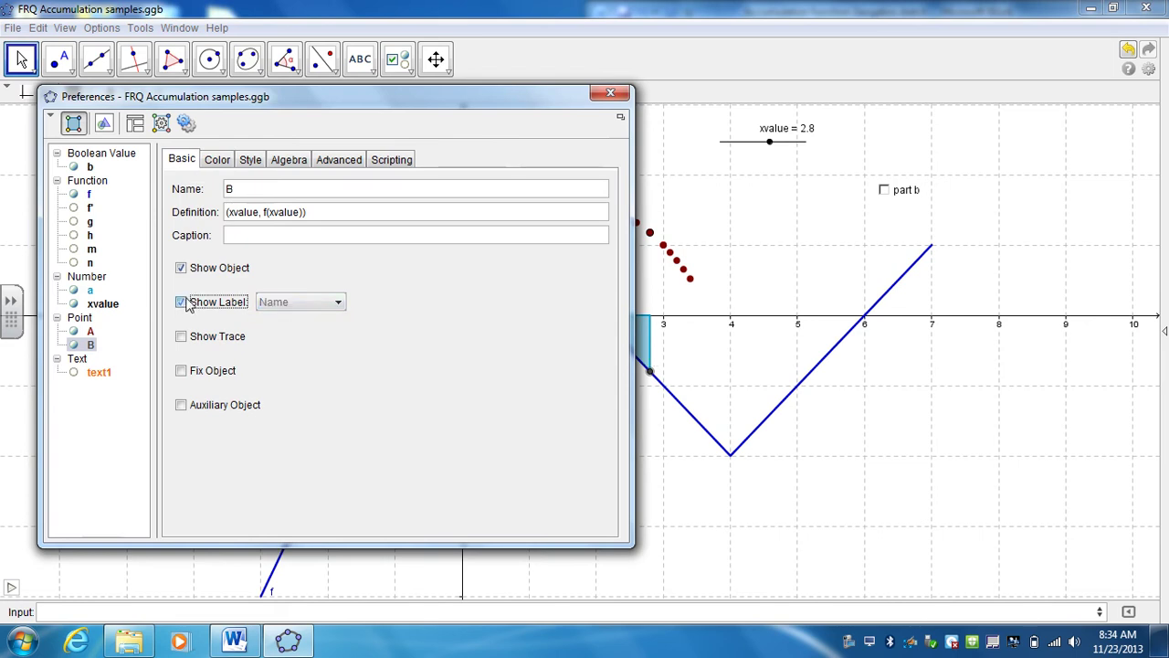
pyautogui.click(214, 161)
pyautogui.click(297, 221)
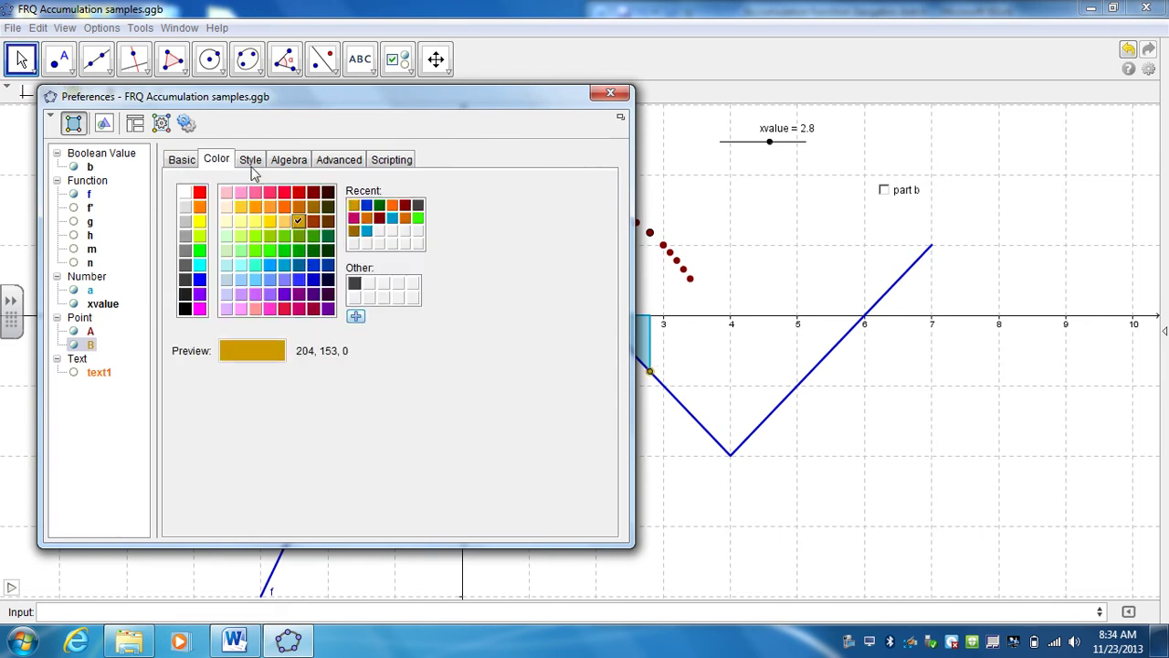
# Give point B point size 4 and the show condition 1<xvalue<4
pyautogui.click(250, 160)
pyautogui.moveTo(223, 213); pyautogui.dragTo(249, 225)
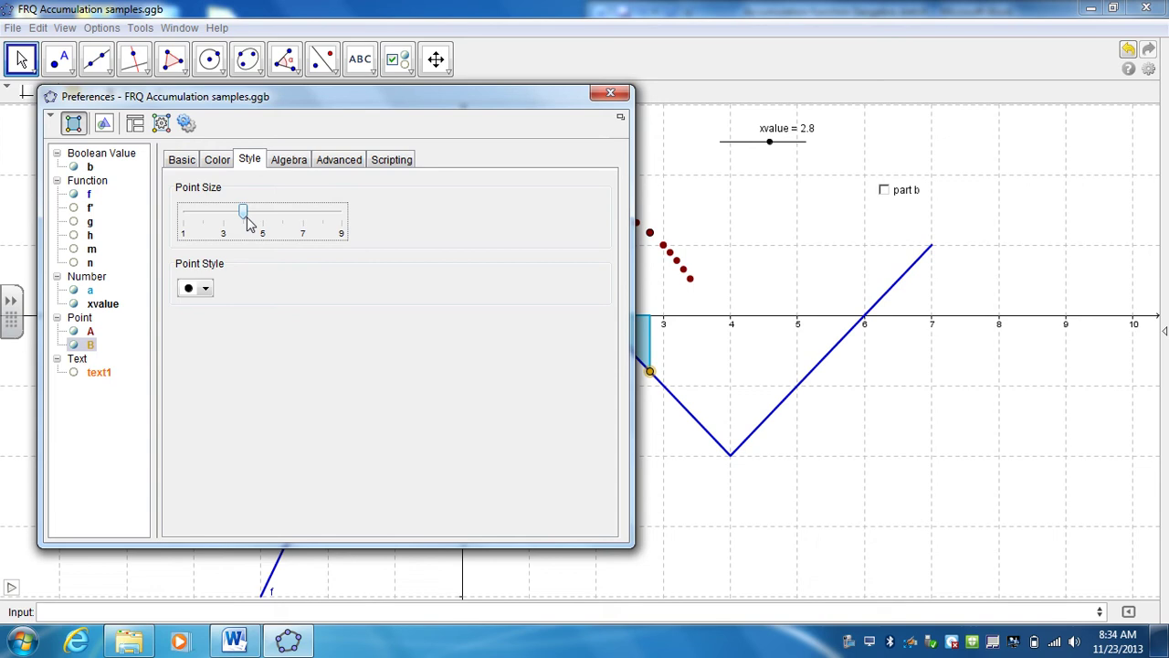
pyautogui.click(336, 161)
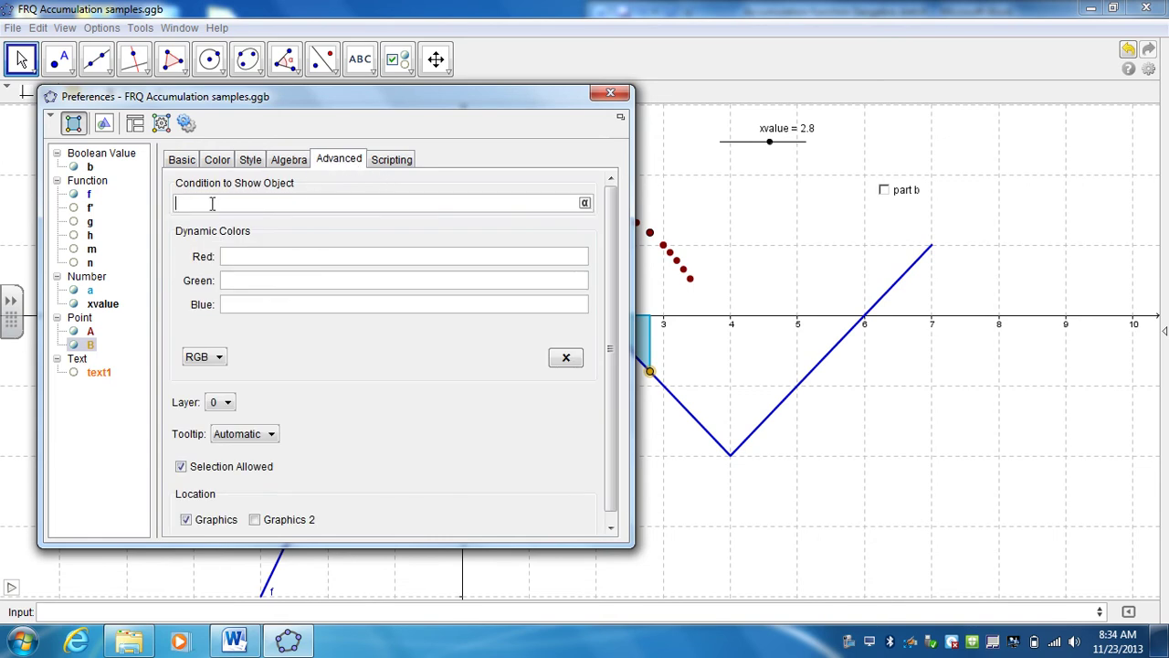
pyautogui.moveTo(320, 100); pyautogui.dragTo(1047, 94)
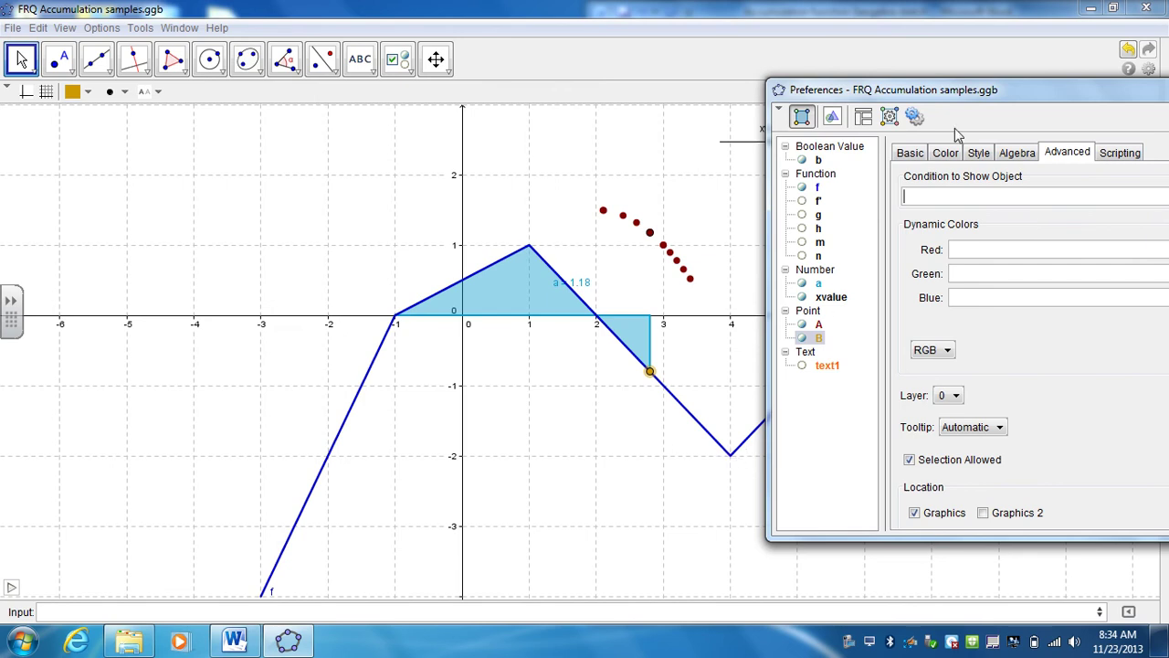
pyautogui.moveTo(973, 91); pyautogui.dragTo(333, 96)
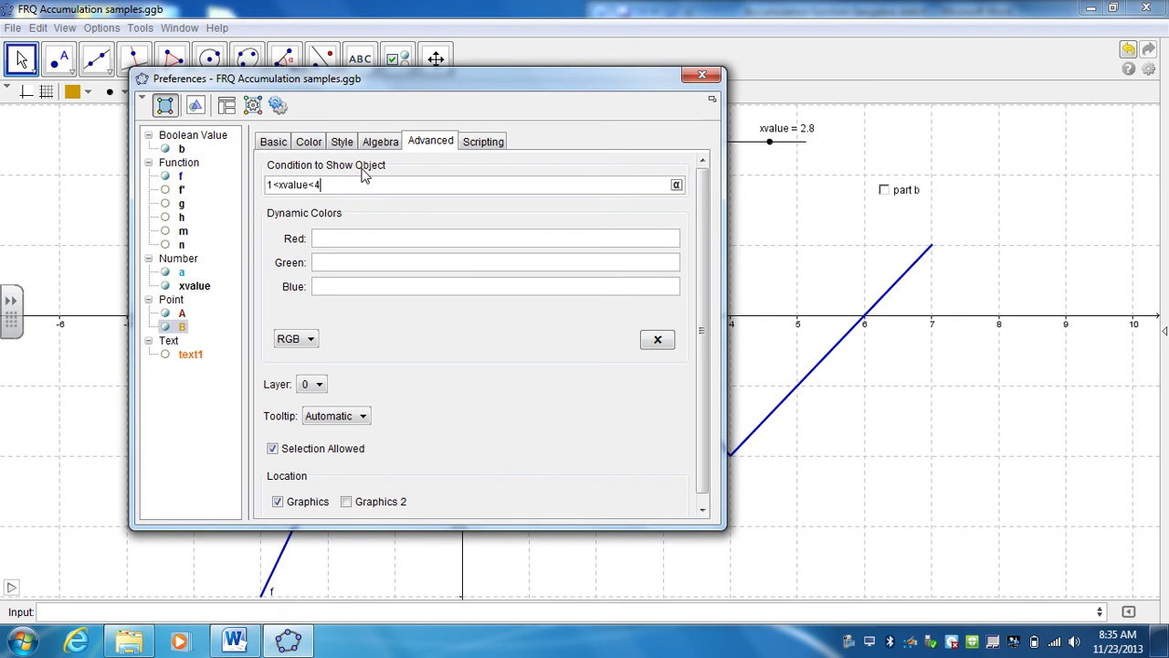
# Close the properties, nudge xvalue to 2.81 and clear old traces with Ctrl+F
pyautogui.click(701, 81)
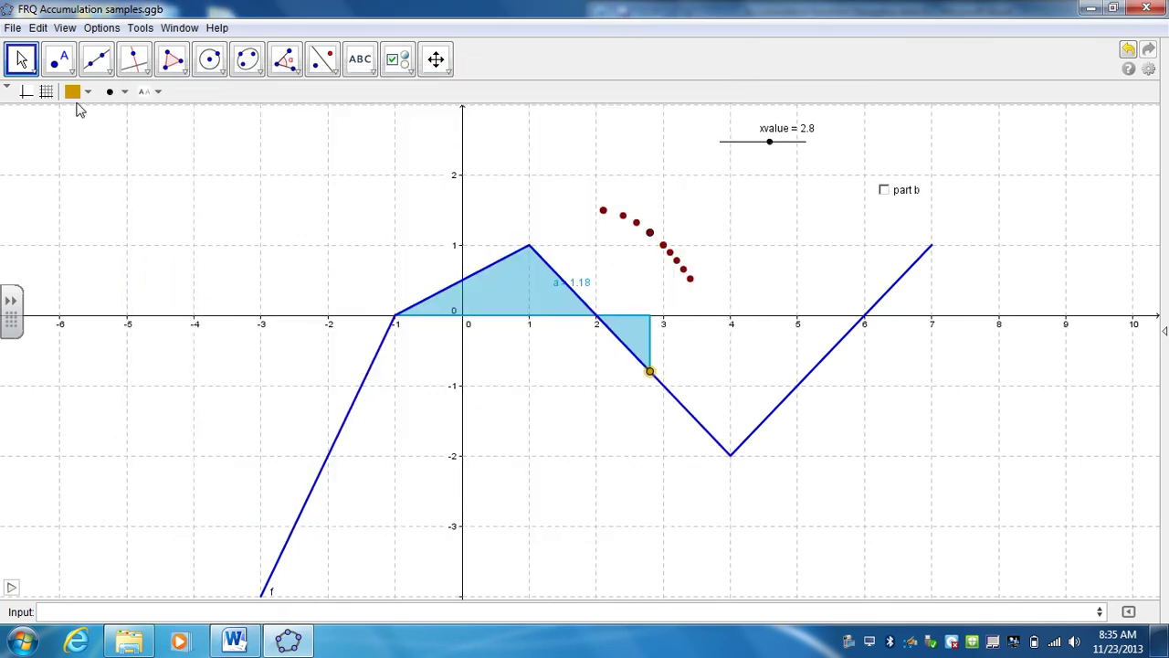
pyautogui.moveTo(772, 146)
pyautogui.mouseDown()
pyautogui.moveTo(788, 146)
pyautogui.moveTo(755, 151)
pyautogui.moveTo(773, 147)
pyautogui.mouseUp()
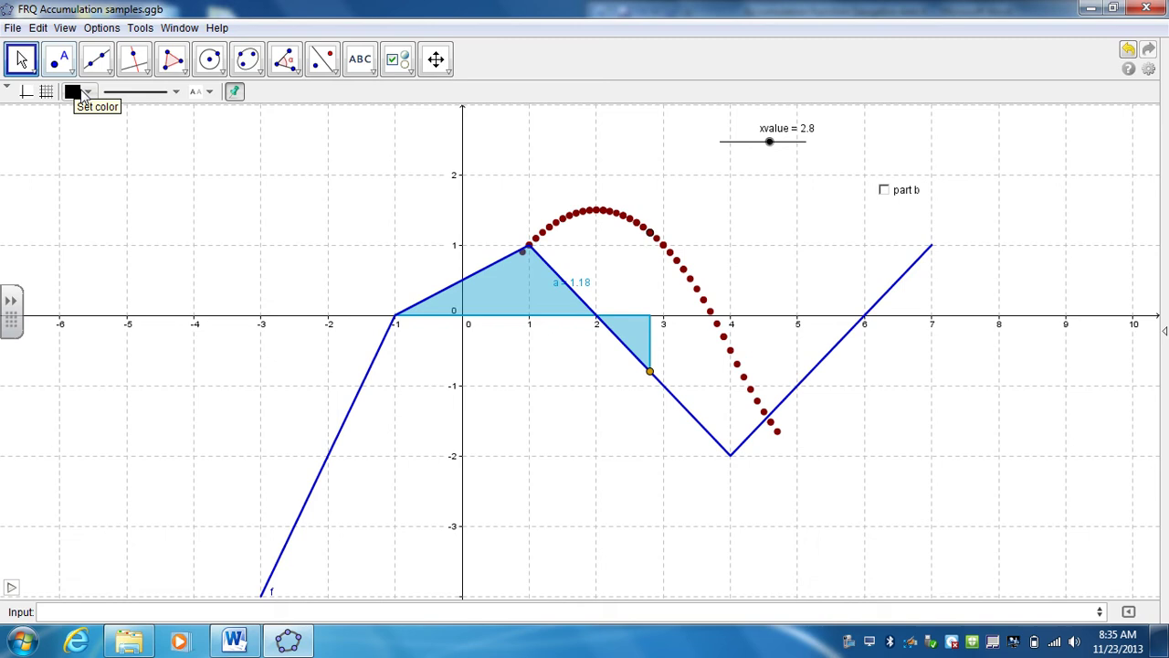
pyautogui.hotkey('ctrl', 'f')
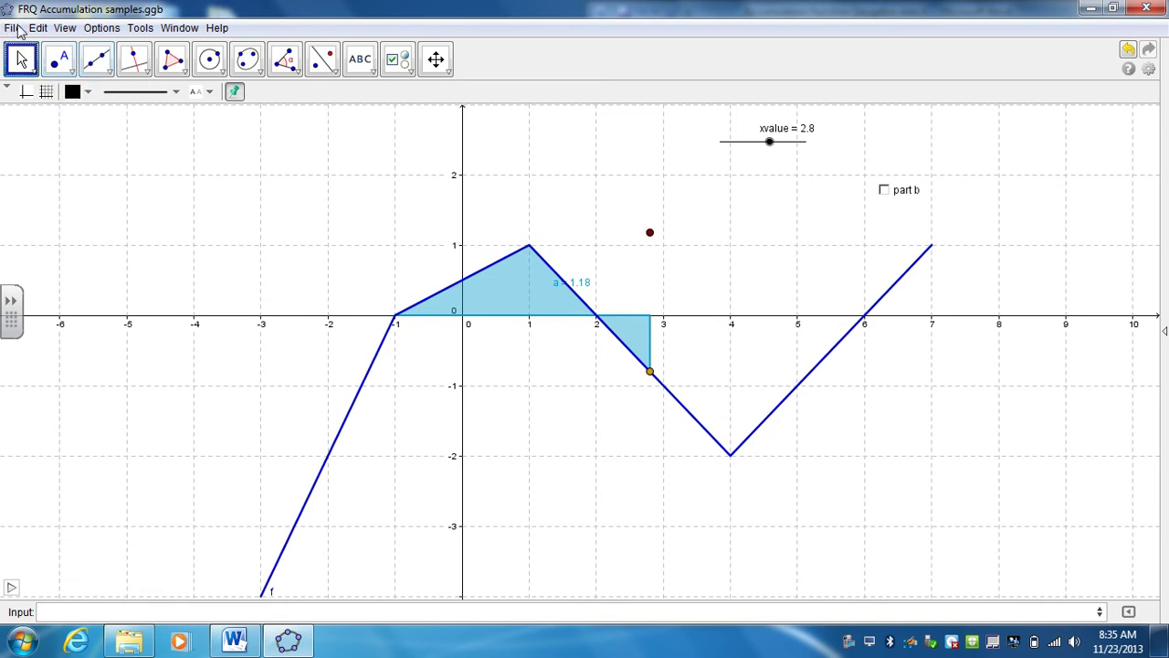
# Turn on tracing for point B and start animating xvalue
pyautogui.rightClick(648, 371)
pyautogui.click(684, 435)
pyautogui.moveTo(769, 141); pyautogui.dragTo(768, 140)
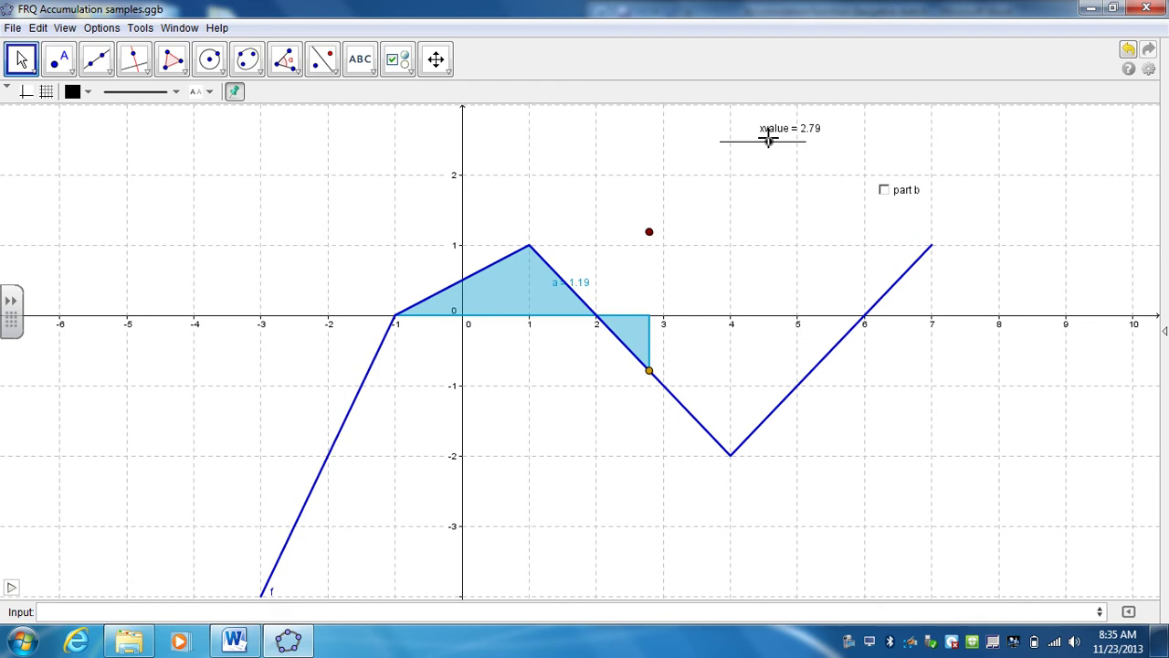
pyautogui.click(11, 587)
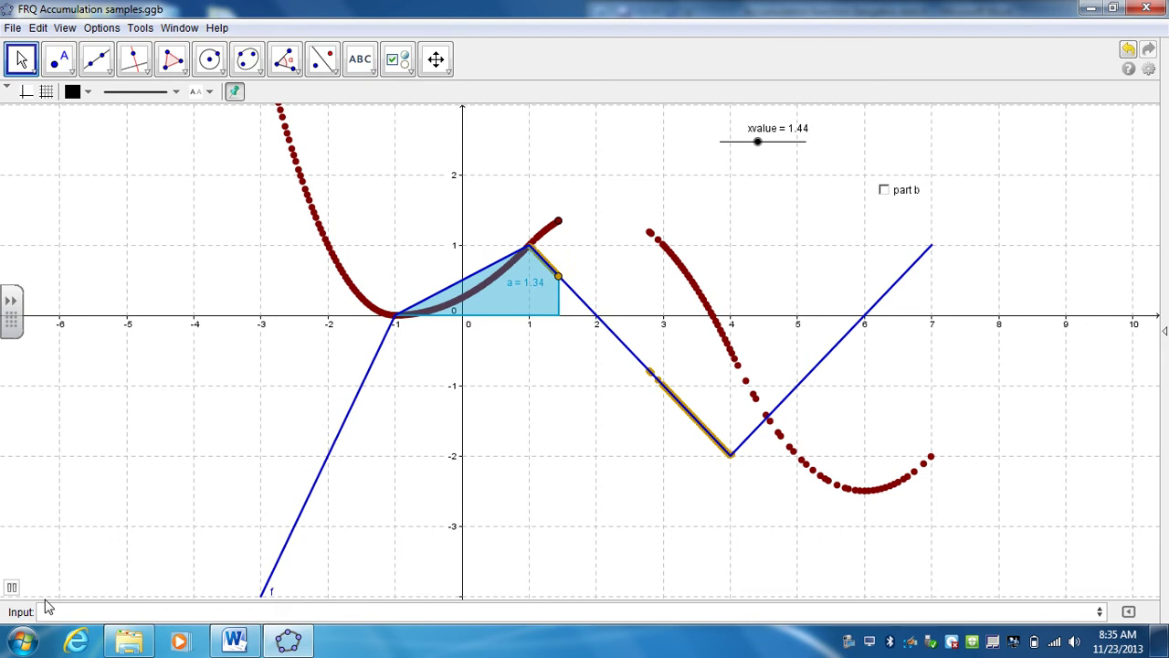
# Pause the animation and add the text "g is concave down when g' is decreasing" on the graph
pyautogui.click(12, 589)
pyautogui.click(400, 66)
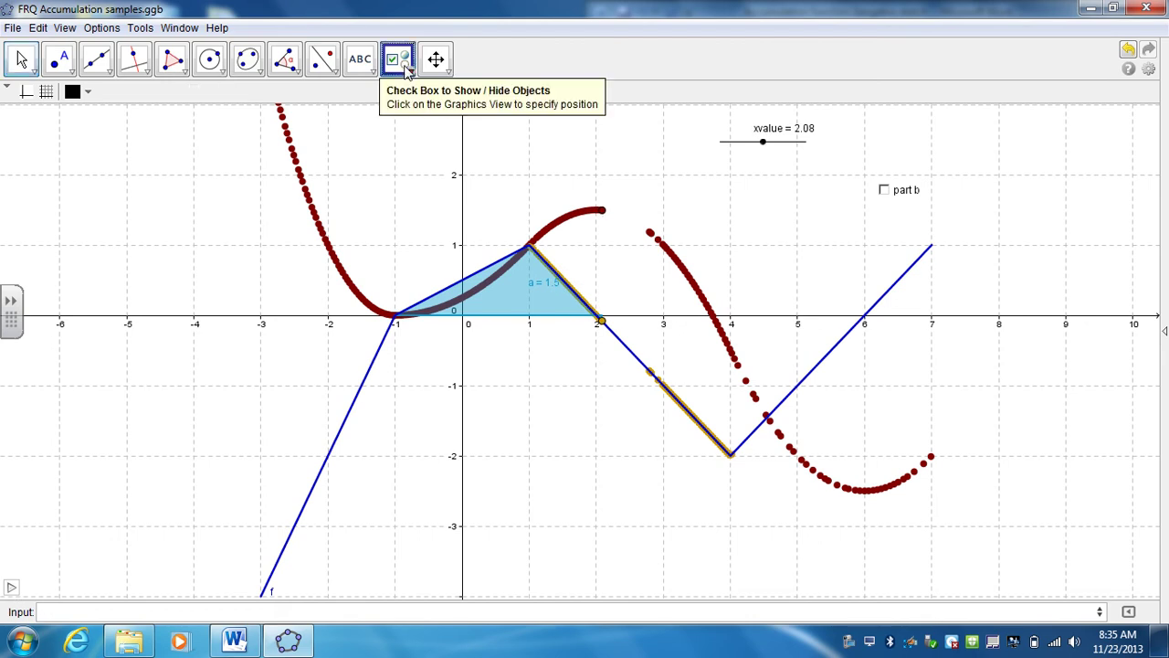
pyautogui.click(372, 77)
pyautogui.click(388, 96)
pyautogui.click(561, 156)
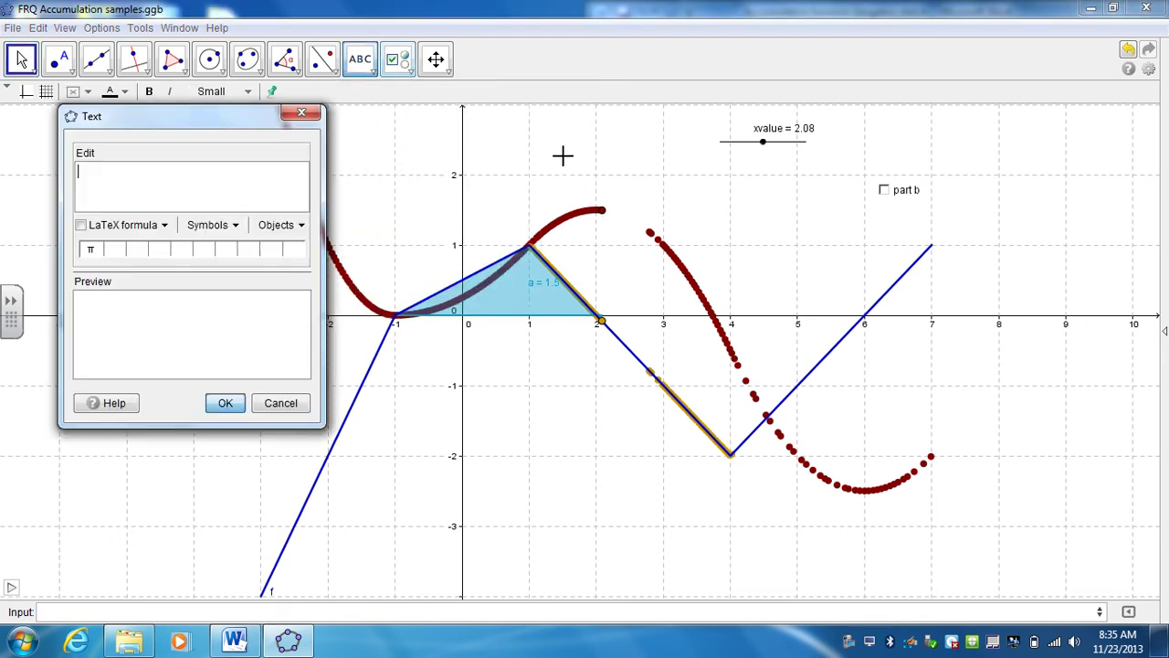
pyautogui.write('g i')
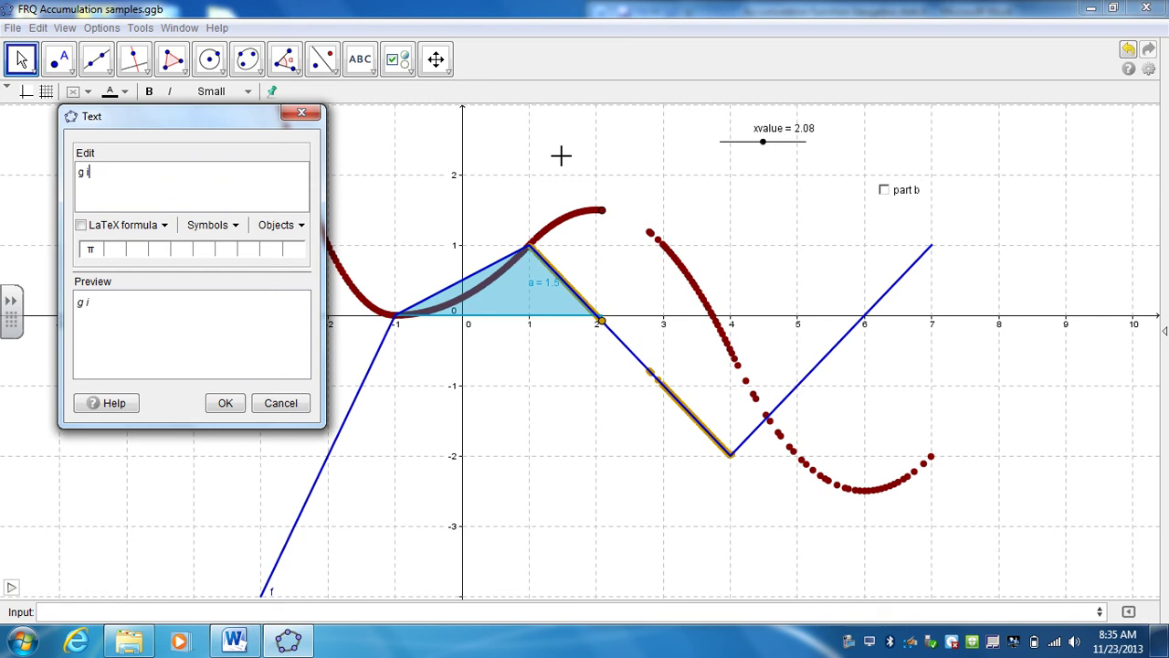
pyautogui.write('s concave down ')
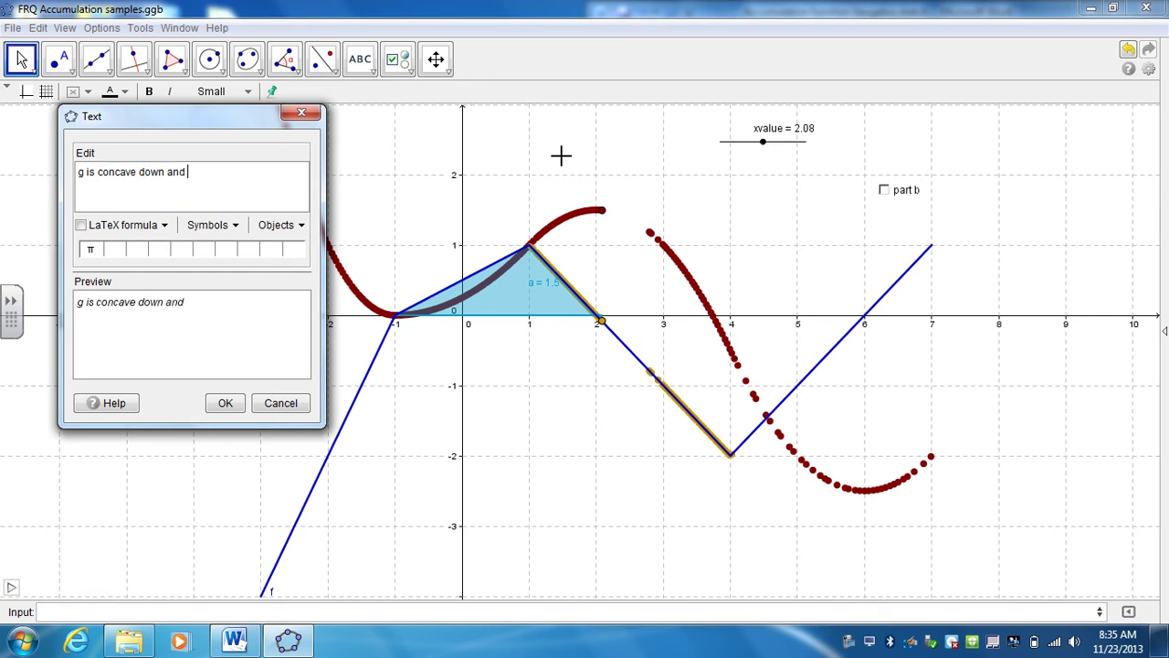
pyautogui.write('a')
pyautogui.press('BackSpace')
pyautogui.write("when g' is dec")
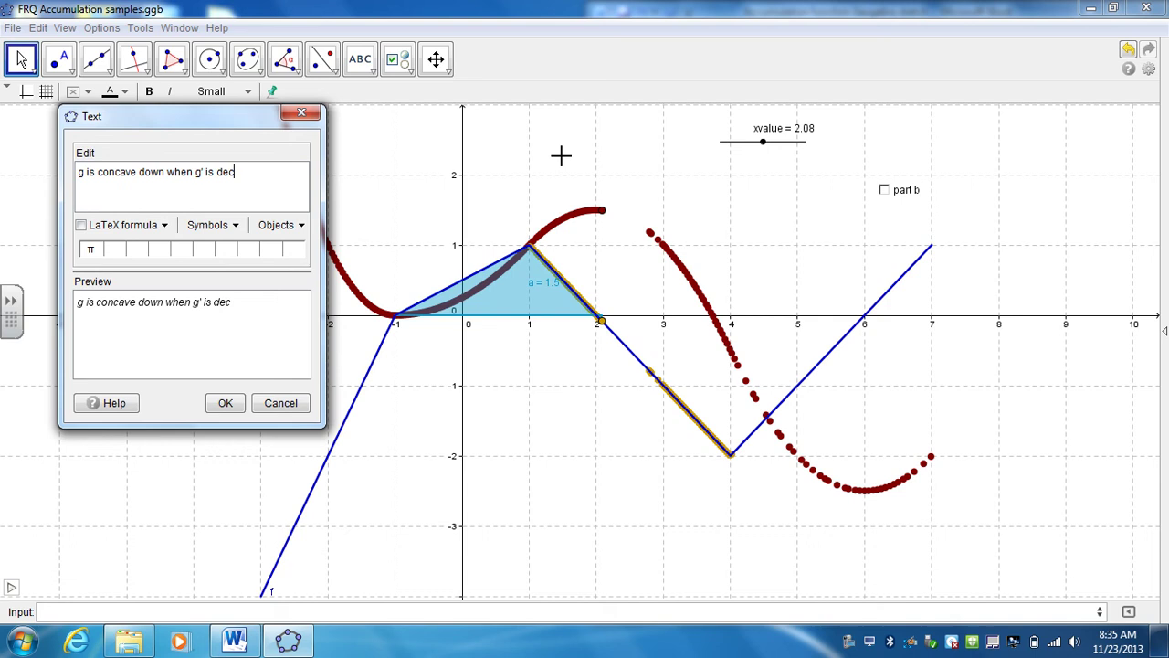
pyautogui.write('reasing')
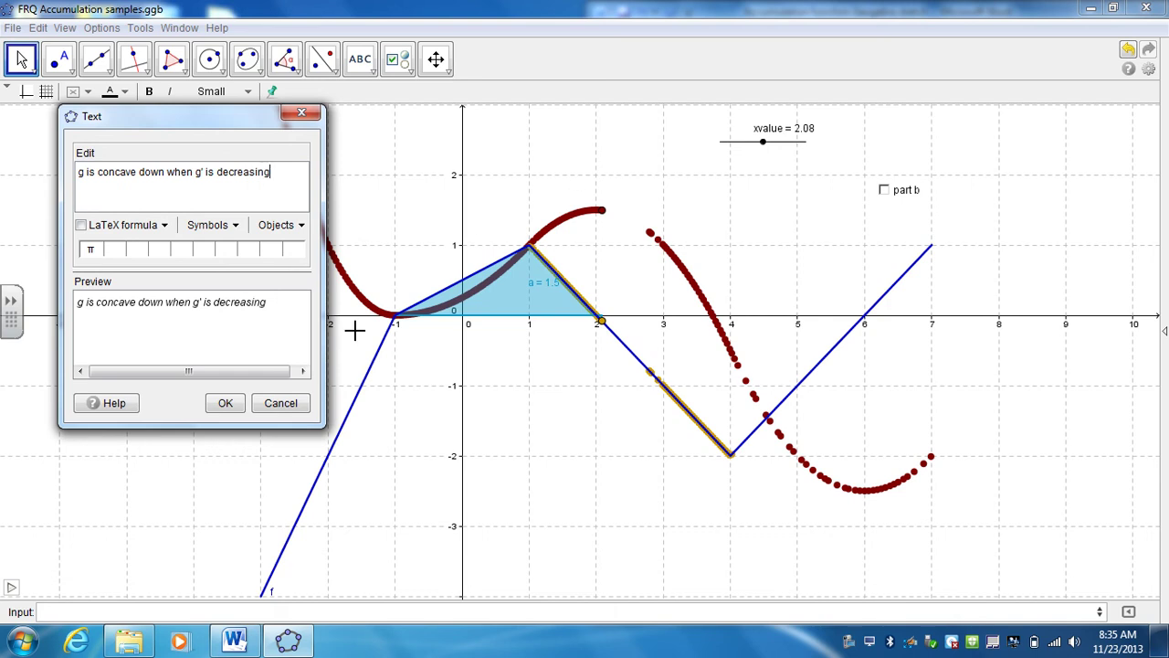
pyautogui.click(223, 406)
pyautogui.moveTo(626, 136); pyautogui.dragTo(567, 132)
# Make the concavity text medium size and dark green
pyautogui.rightClick(566, 142)
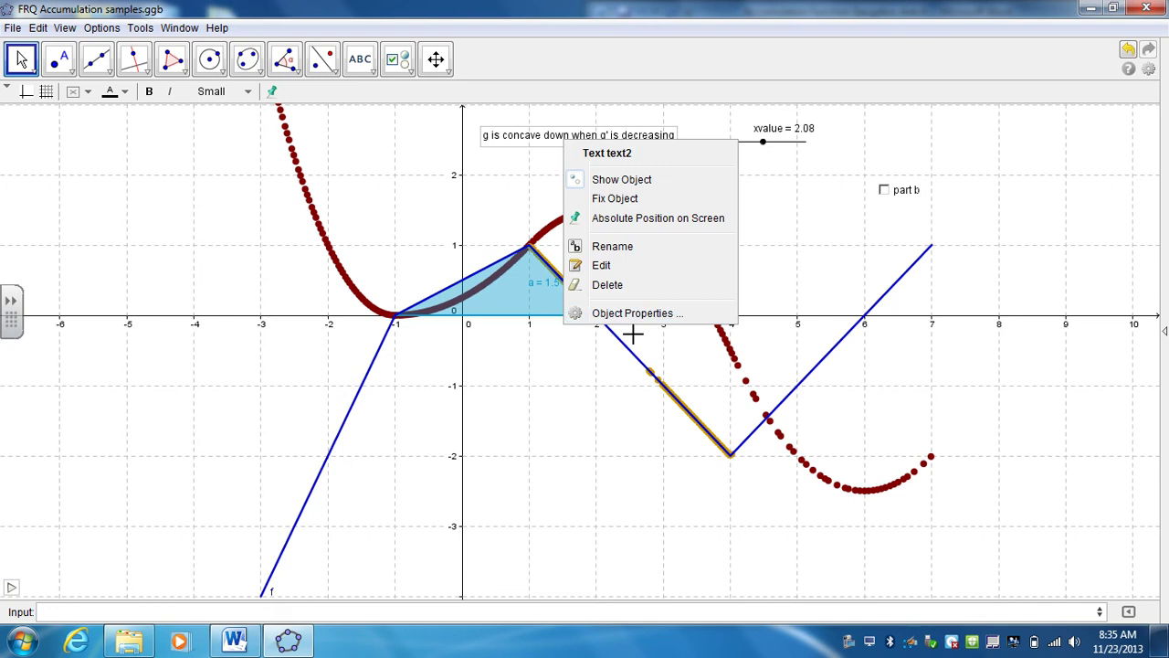
pyautogui.click(629, 311)
pyautogui.click(306, 142)
pyautogui.click(385, 170)
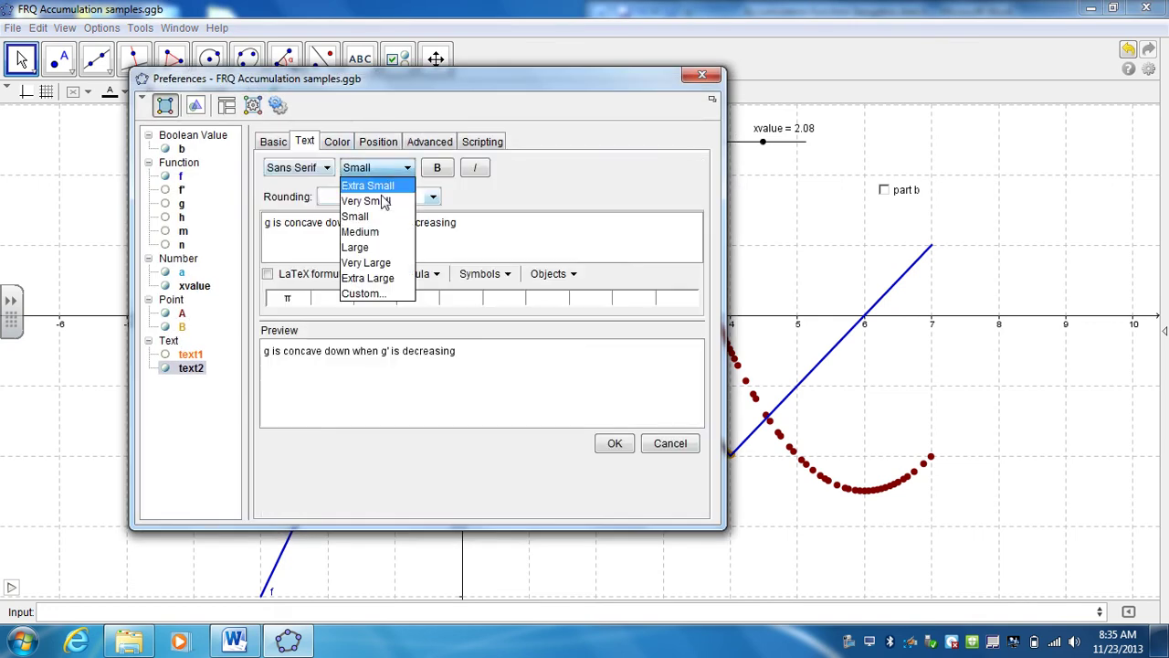
pyautogui.click(385, 230)
pyautogui.click(340, 143)
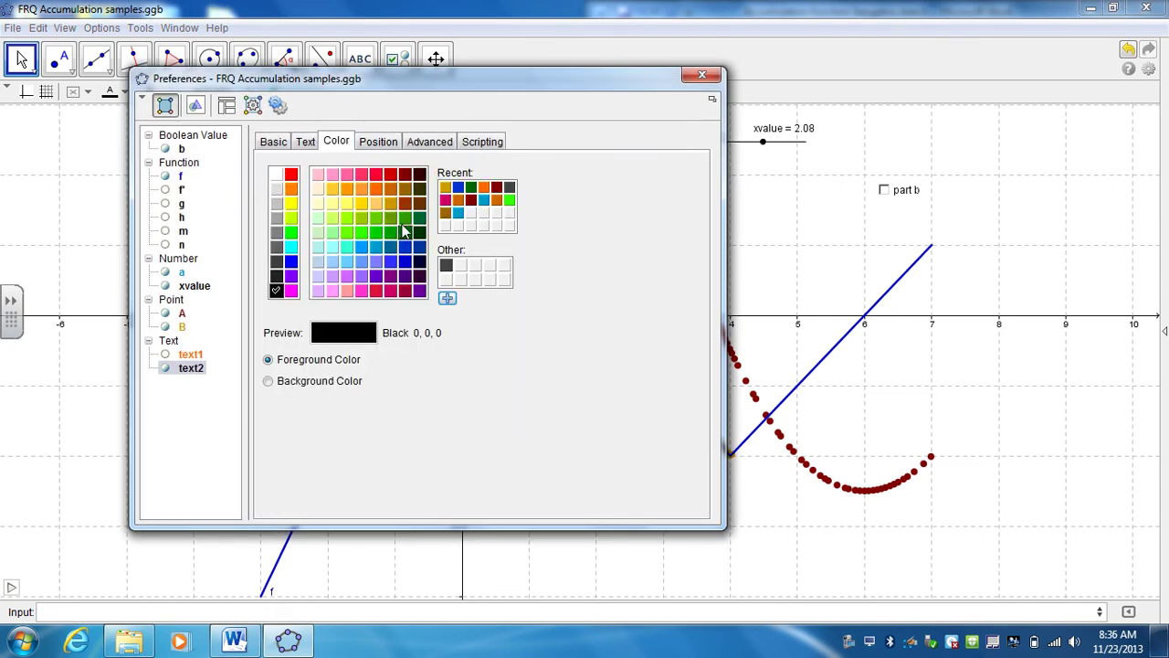
pyautogui.click(407, 232)
# Give the concavity text the show condition 1 < xvalue < 4 and test it with the slider
pyautogui.click(385, 142)
pyautogui.click(416, 146)
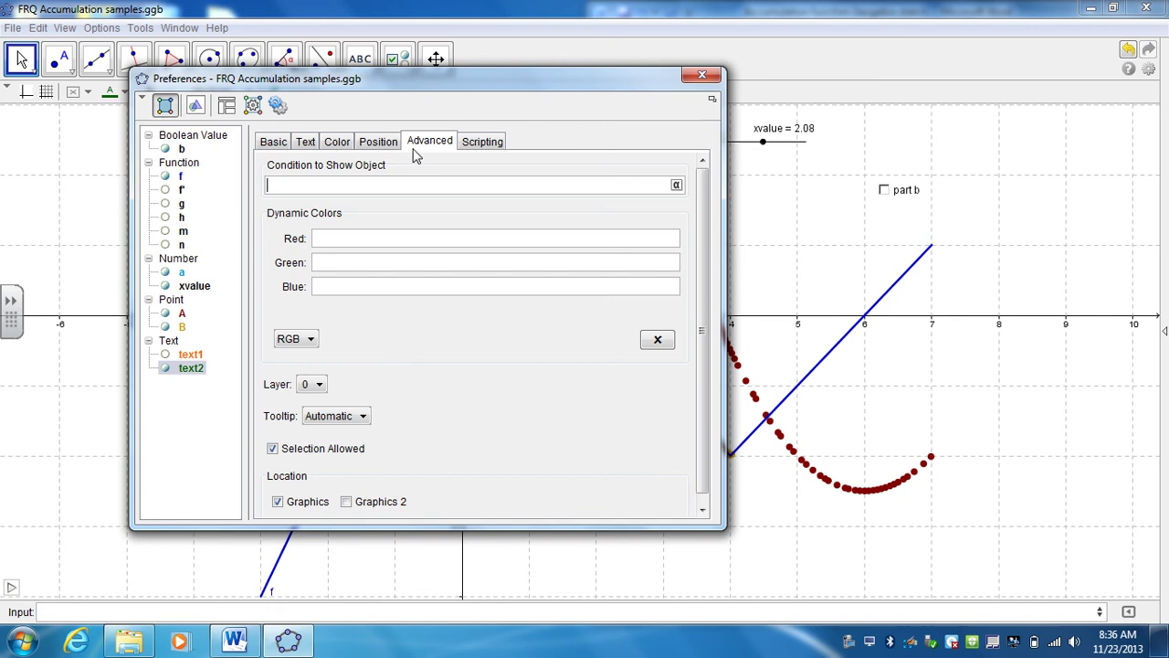
pyautogui.moveTo(430, 87); pyautogui.dragTo(304, 91)
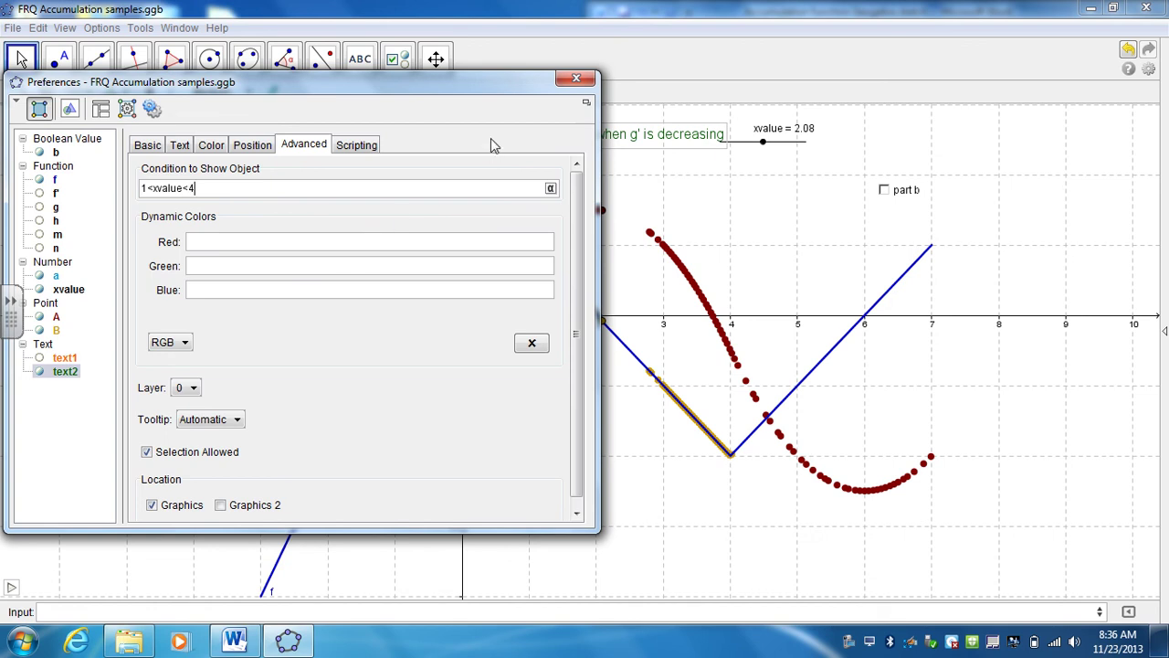
pyautogui.press('Return')
pyautogui.click(577, 78)
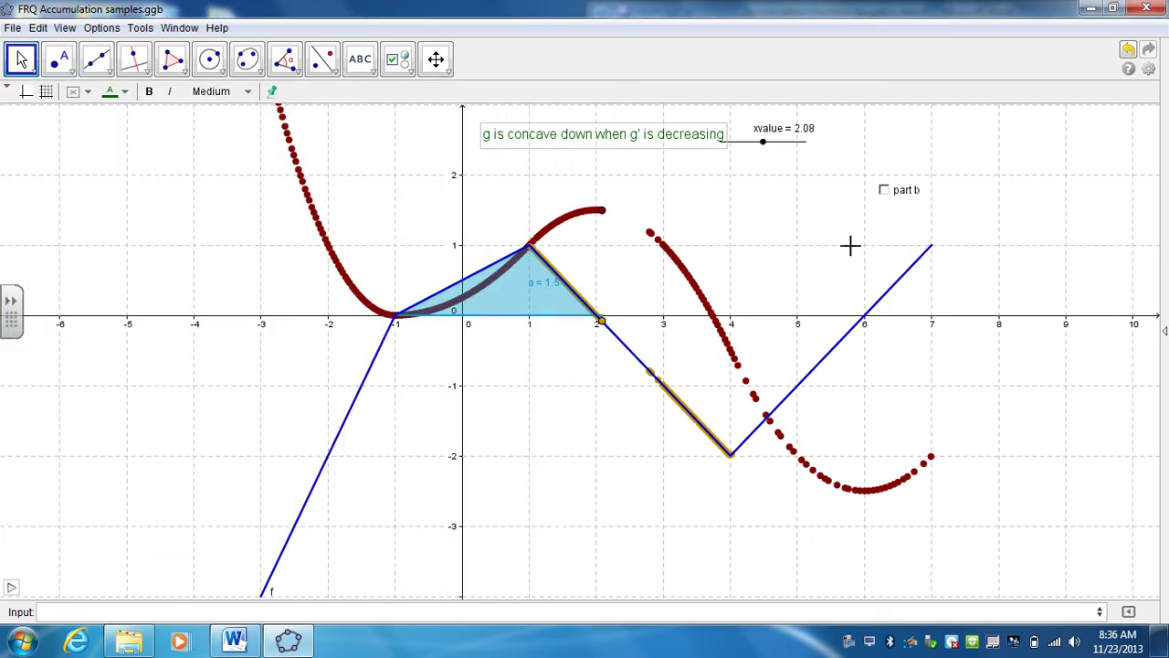
pyautogui.moveTo(763, 143)
pyautogui.mouseDown()
pyautogui.moveTo(783, 151)
pyautogui.moveTo(742, 151)
pyautogui.moveTo(751, 142)
pyautogui.mouseUp()
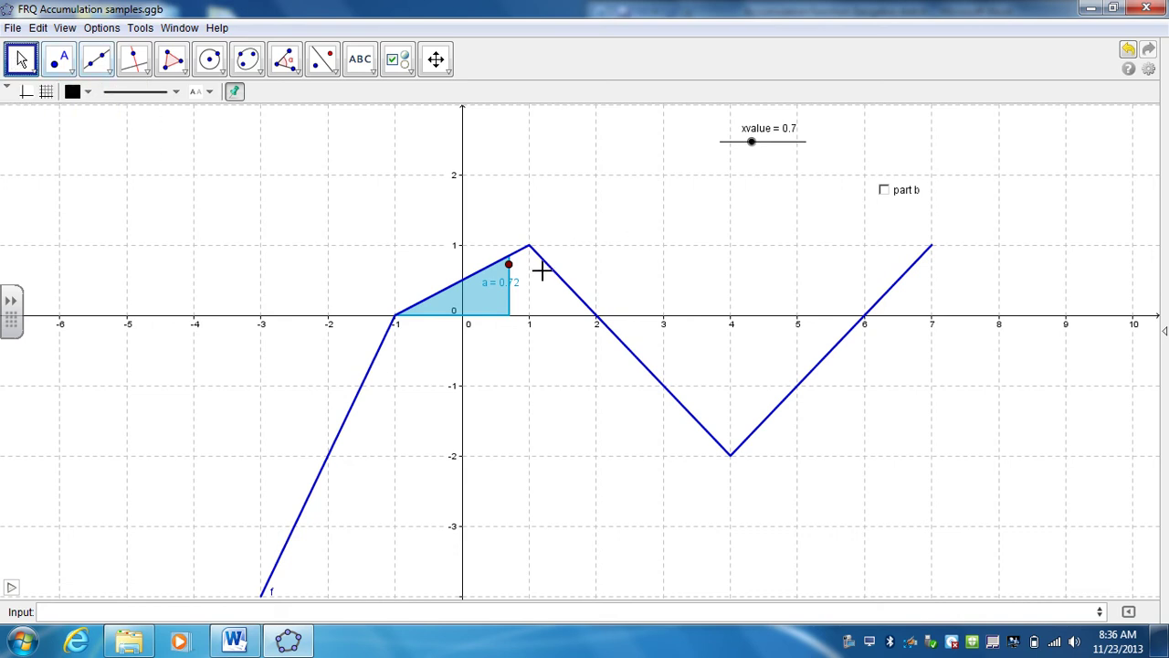
# Tick part b and add a new show/hide checkbox captioned "part c" below it
pyautogui.click(884, 191)
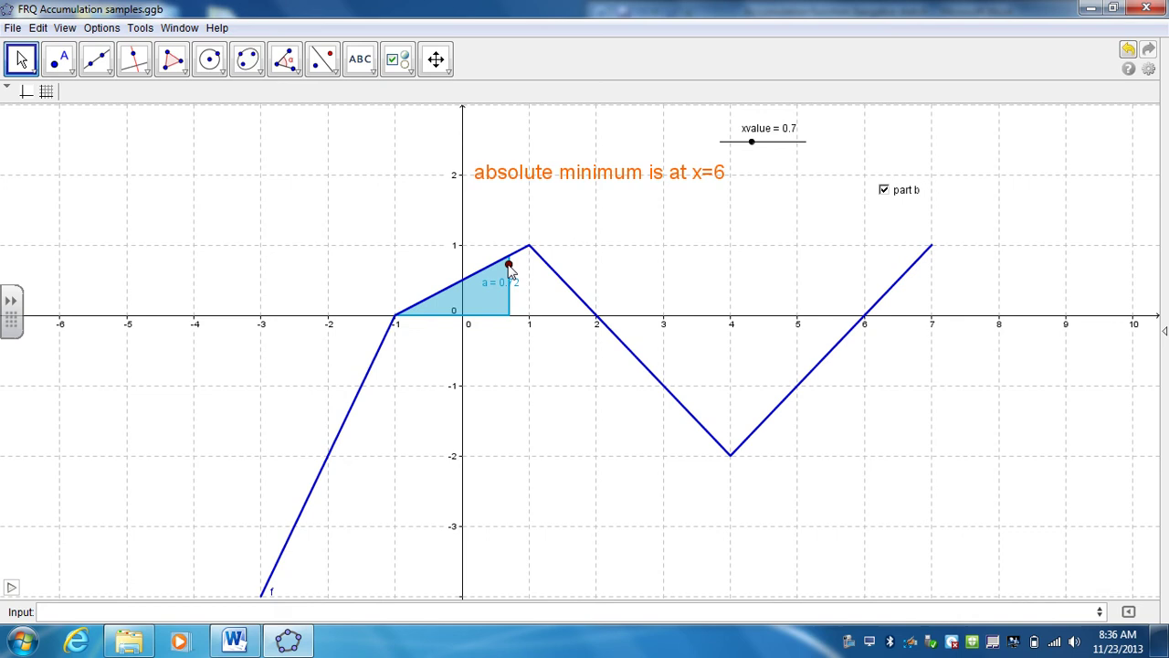
pyautogui.click(398, 60)
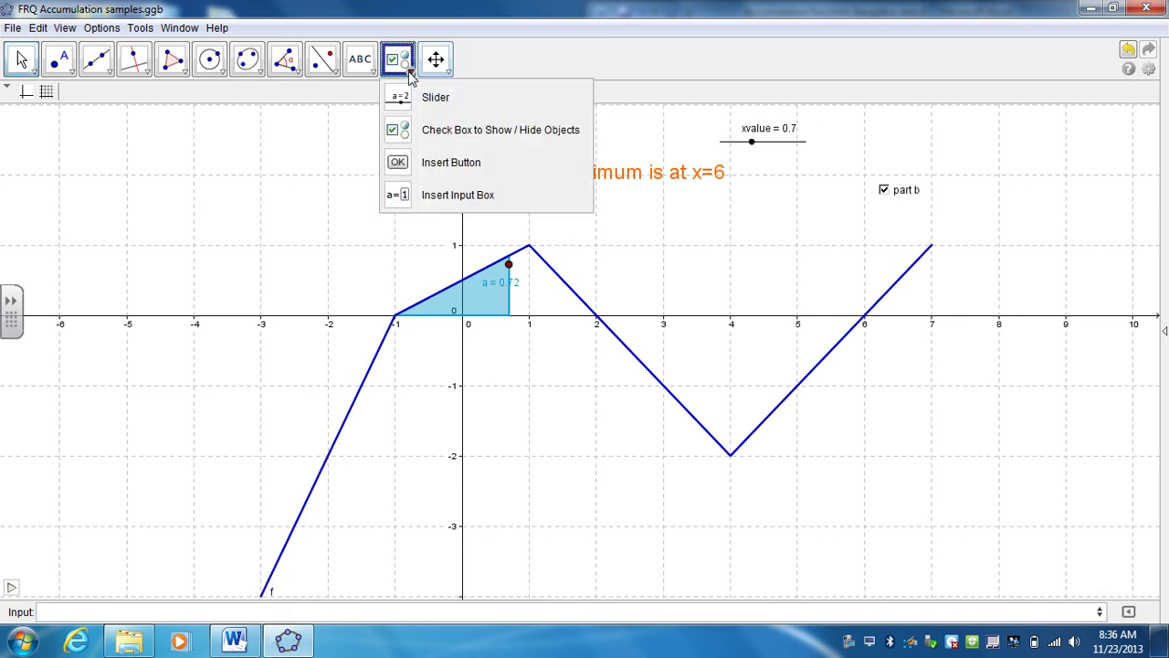
pyautogui.click(444, 130)
pyautogui.click(772, 234)
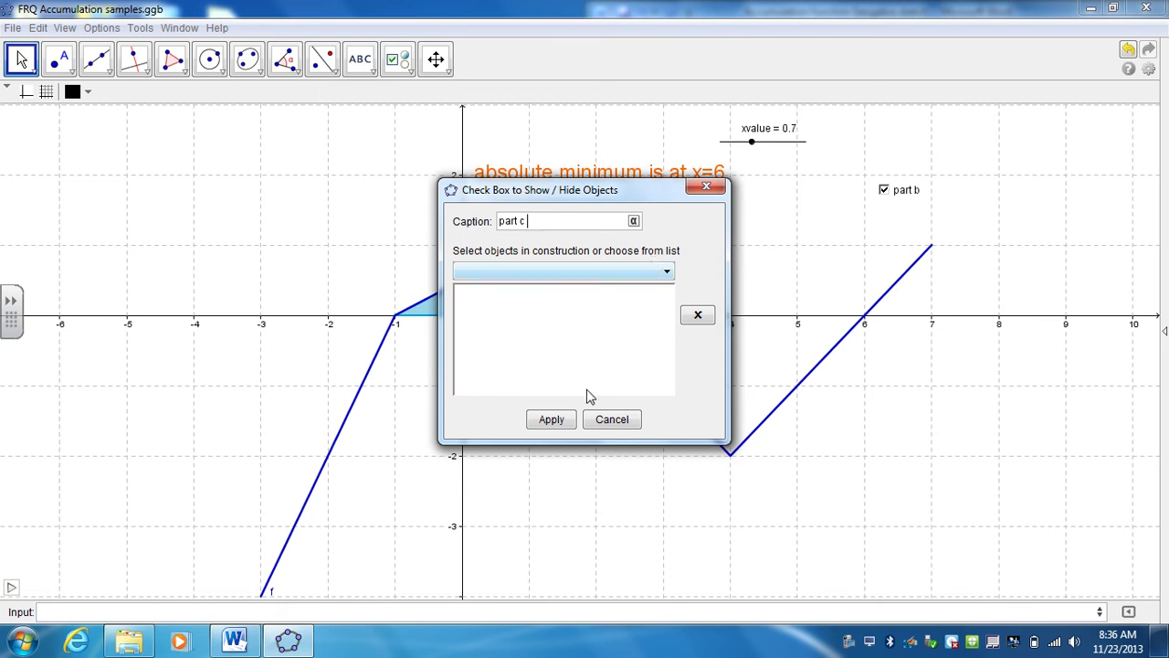
pyautogui.click(553, 426)
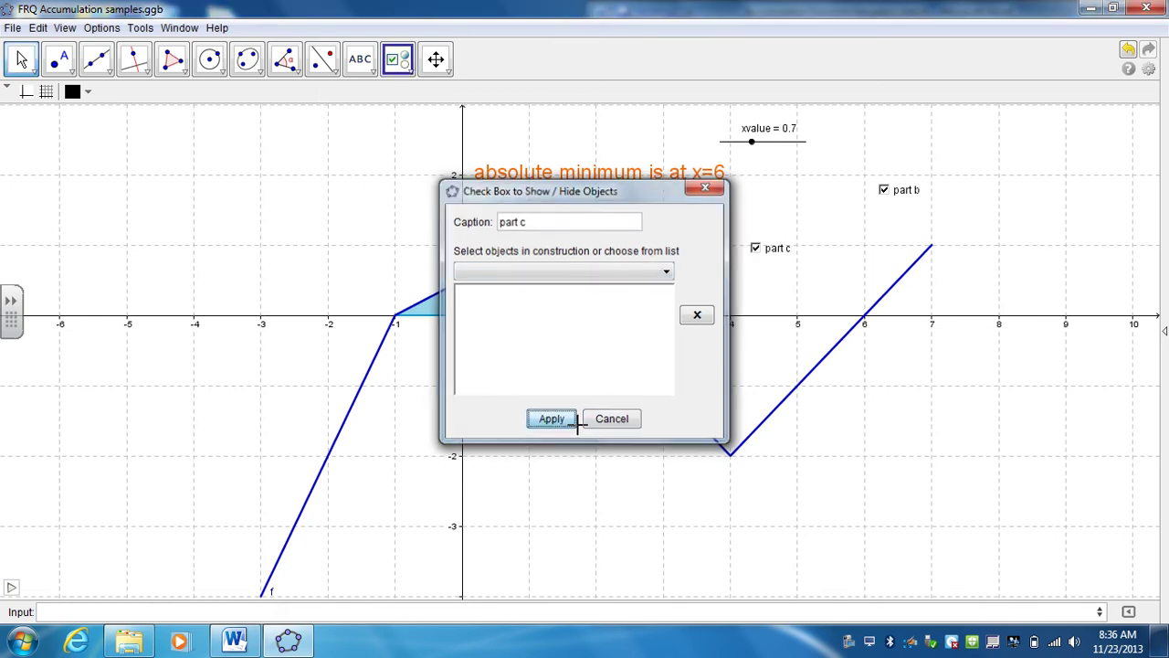
pyautogui.press('Escape')
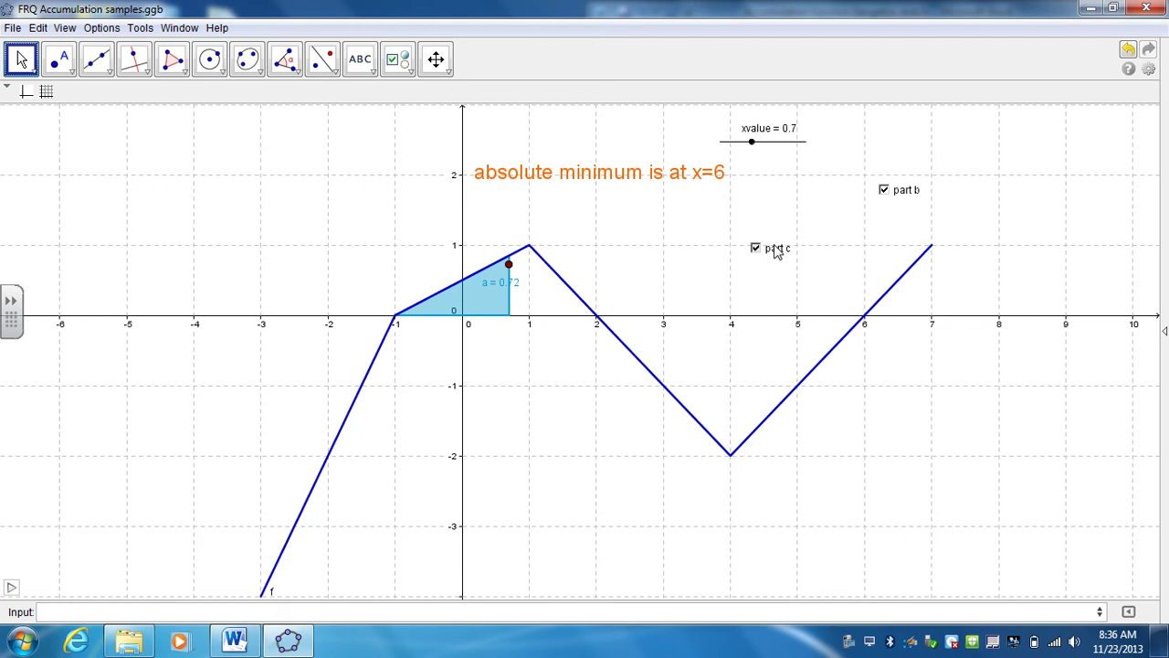
pyautogui.rightClick(777, 248)
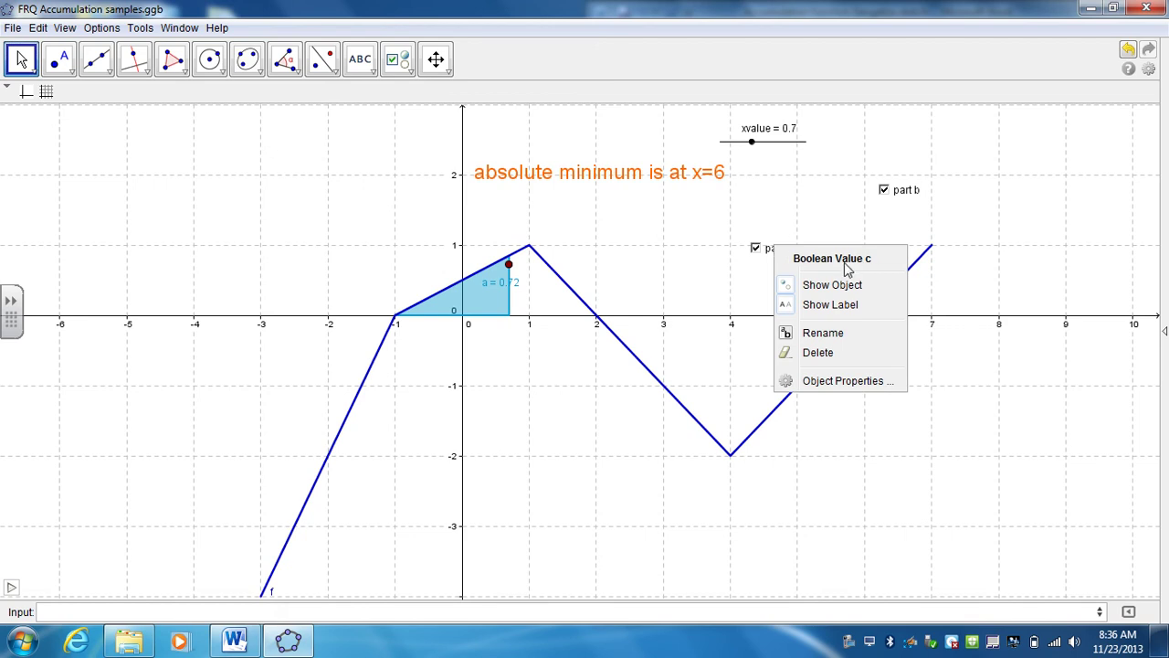
pyautogui.press('Escape')
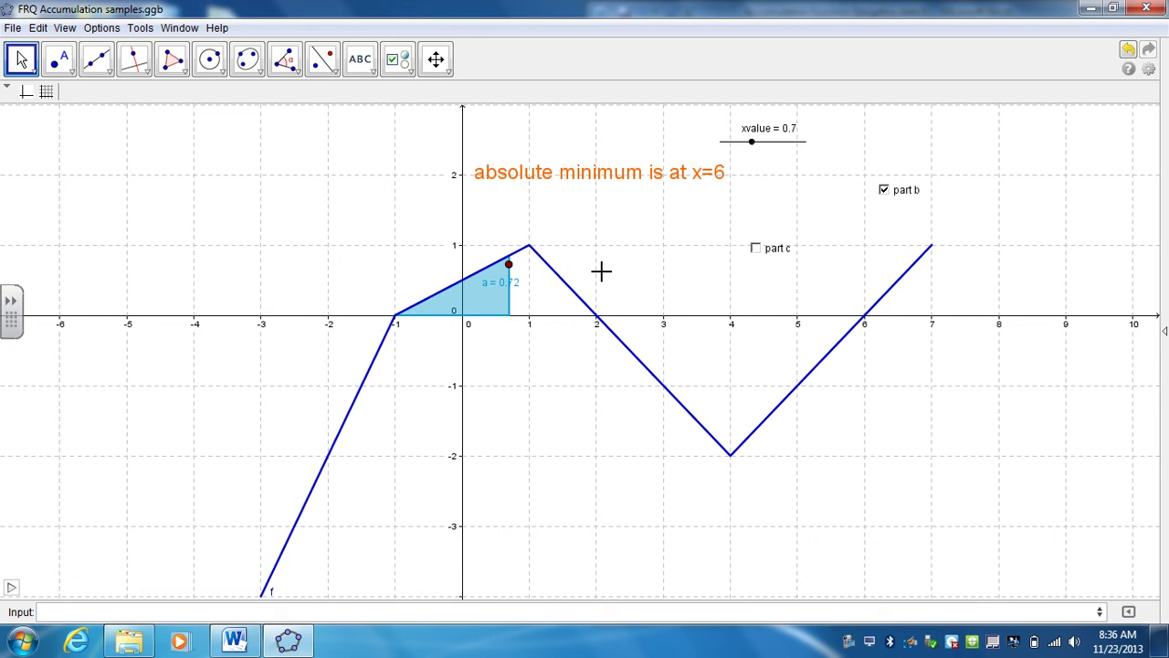
# Set xvalue to 2.3, clear traces, and change point B's condition to 1 < xvalue < 4 ∧ c
pyautogui.moveTo(753, 144); pyautogui.dragTo(765, 145)
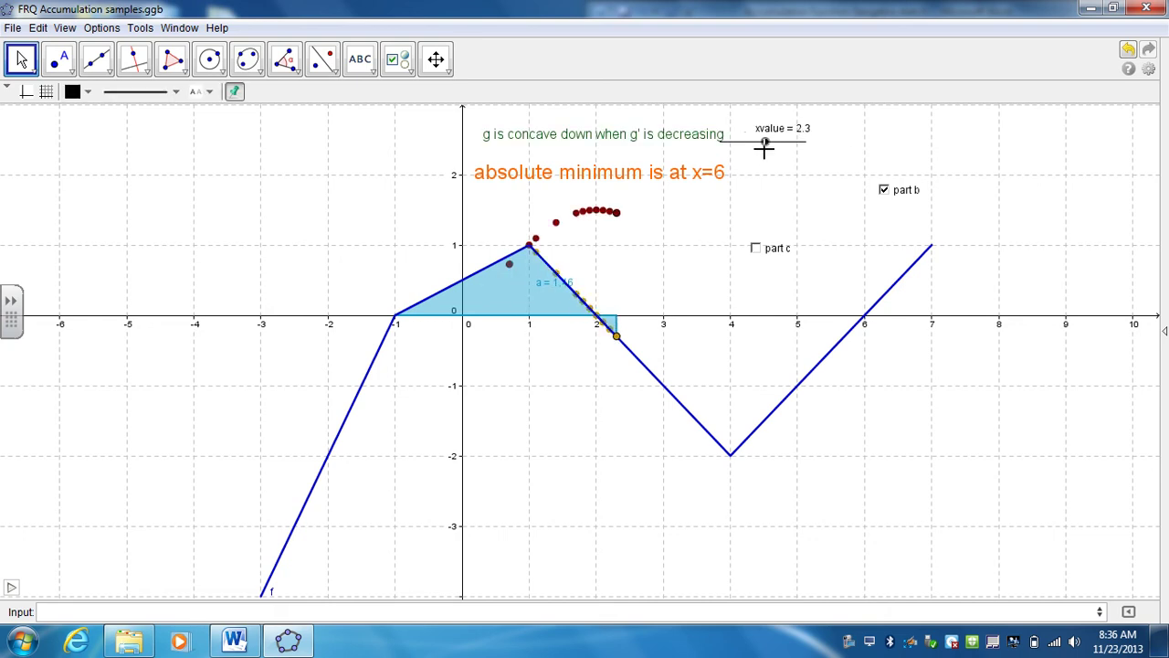
pyautogui.click(617, 217)
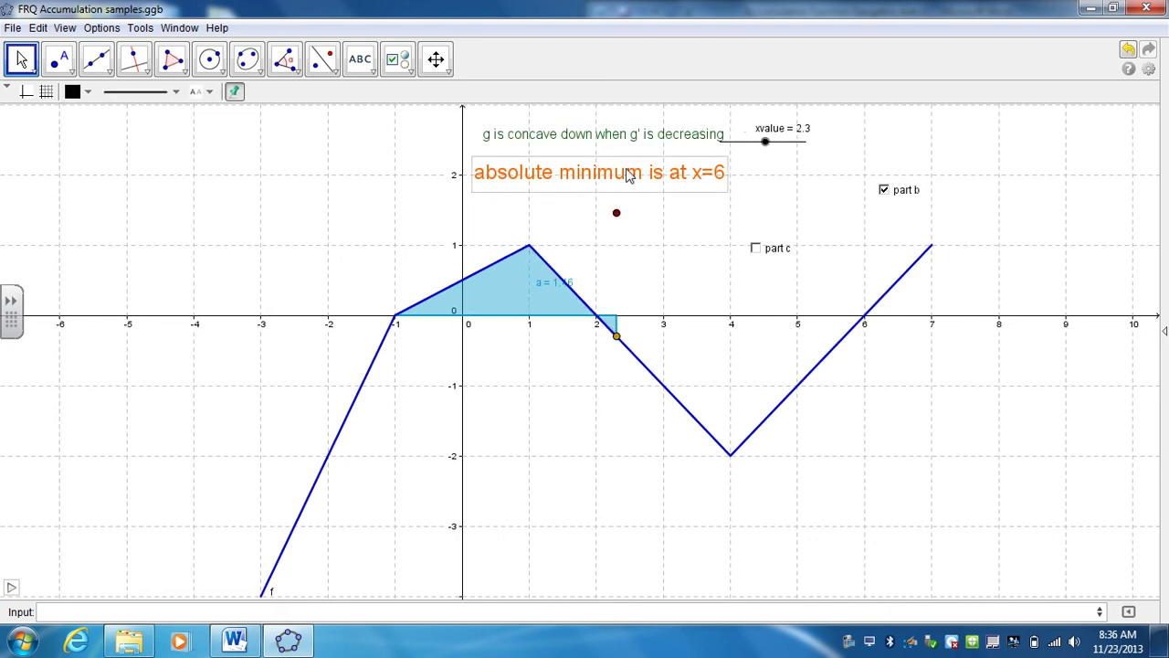
pyautogui.rightClick(615, 338)
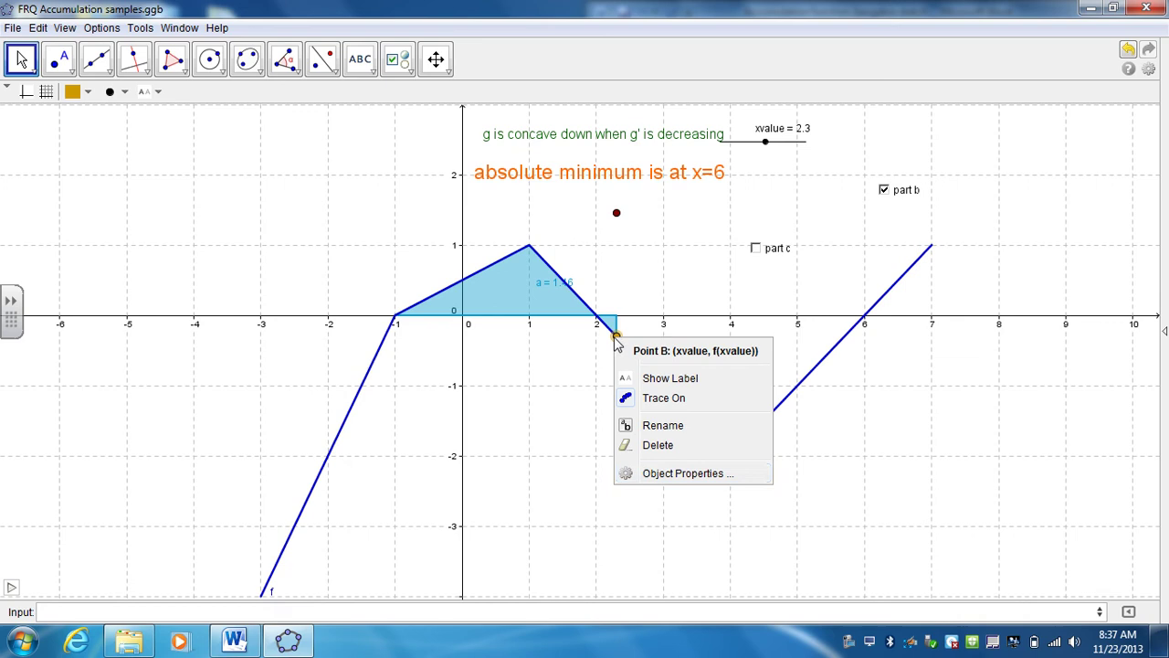
pyautogui.click(650, 473)
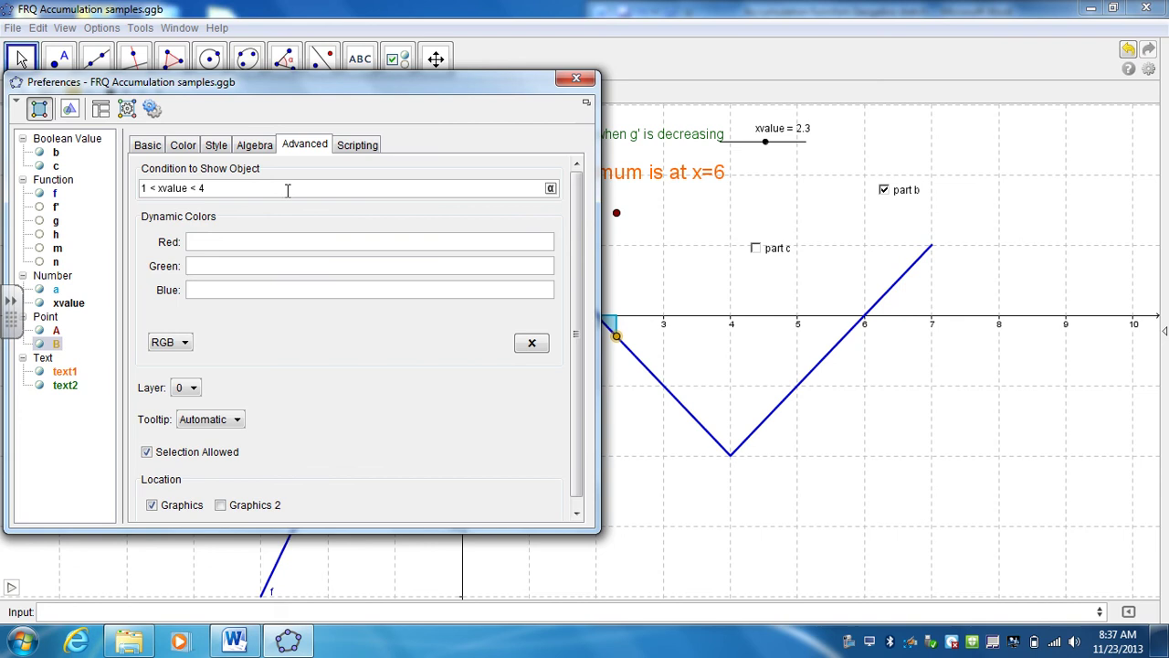
pyautogui.click(551, 189)
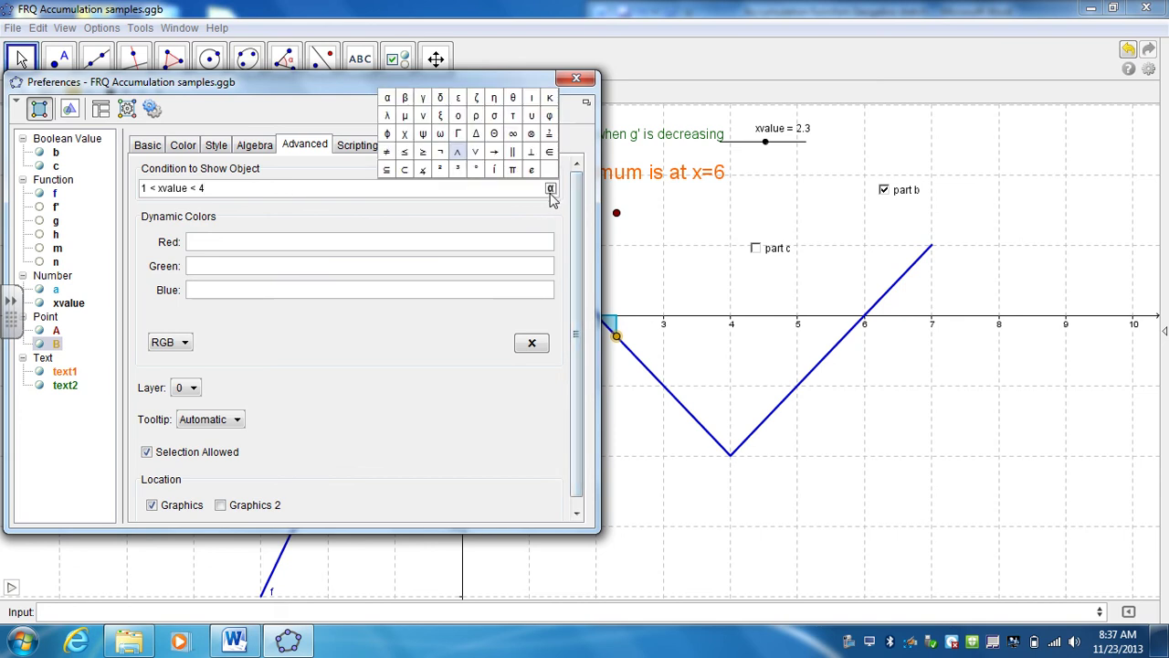
pyautogui.click(459, 154)
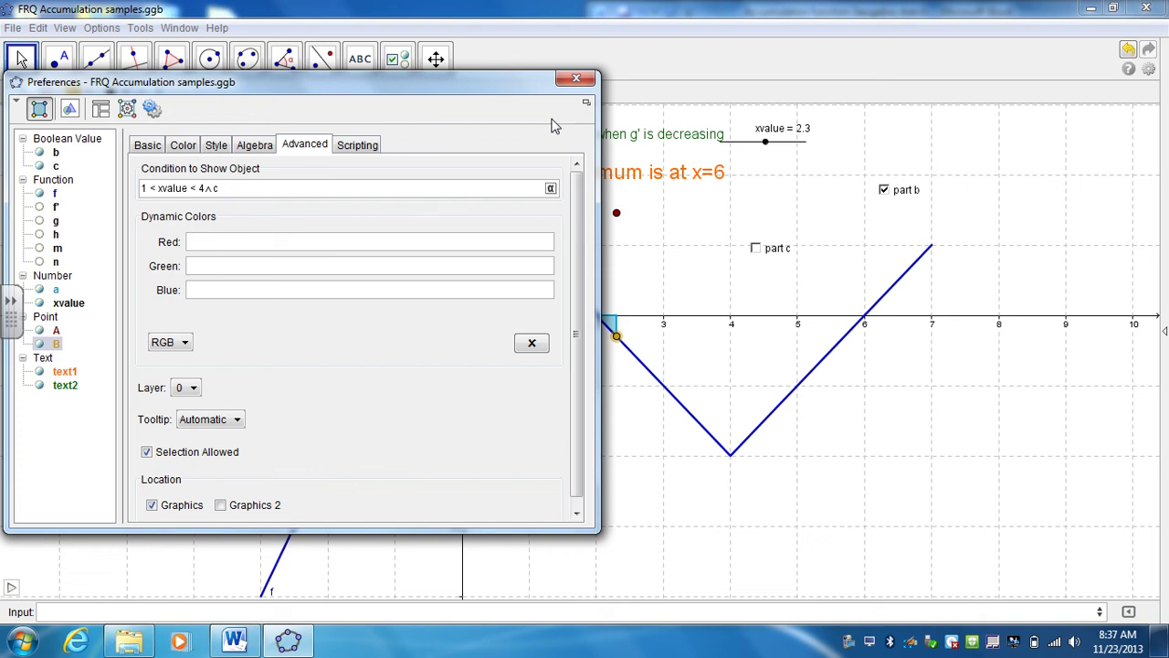
pyautogui.click(553, 125)
# Tick part c, sweep xvalue to check point B appears, then clear the traces
pyautogui.click(576, 79)
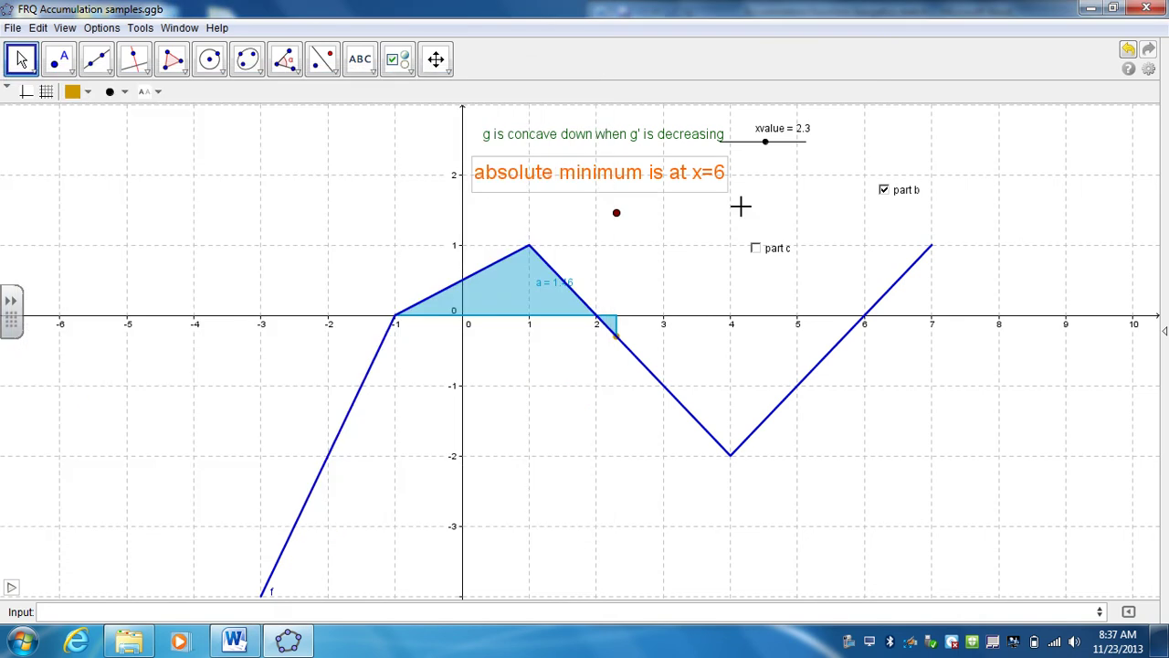
pyautogui.click(755, 247)
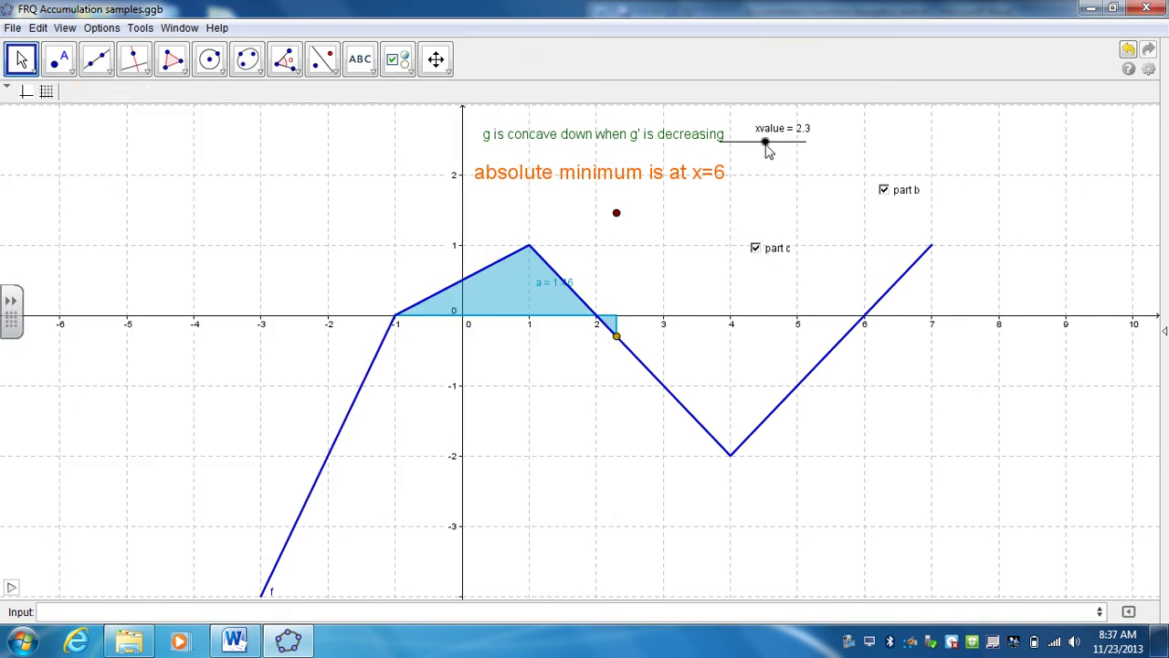
pyautogui.moveTo(767, 144); pyautogui.dragTo(770, 158)
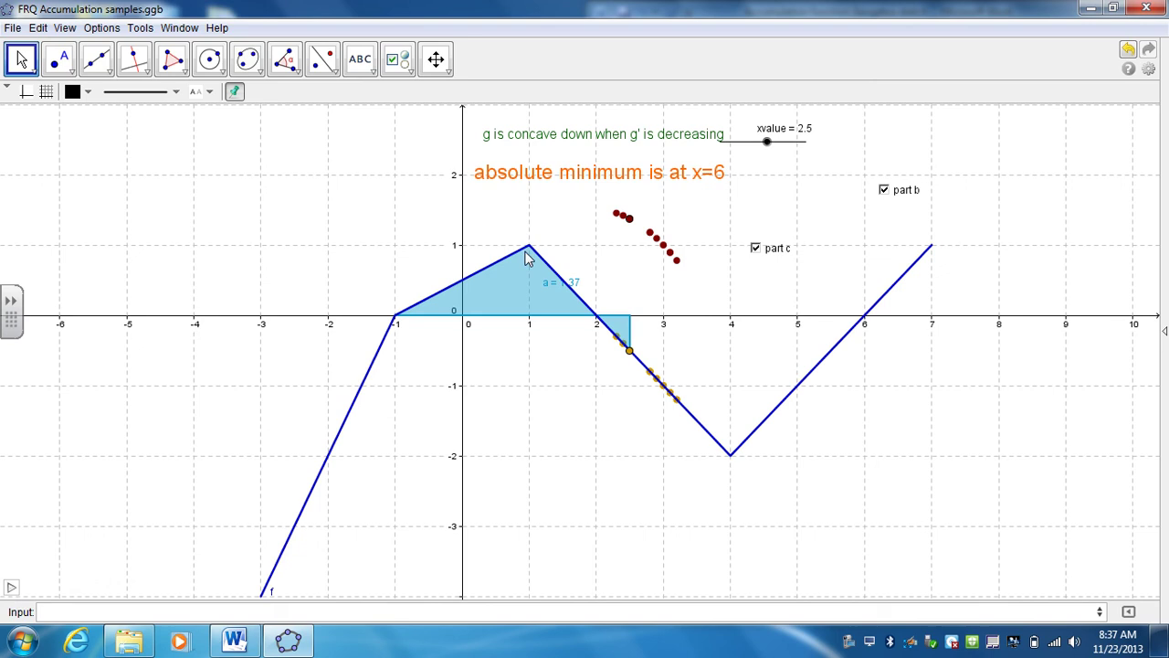
pyautogui.hotkey('ctrl', 'f')
# Untick part c to confirm B stays hidden, then re-tick it with xvalue back at 2.3
pyautogui.click(755, 251)
pyautogui.click(756, 251)
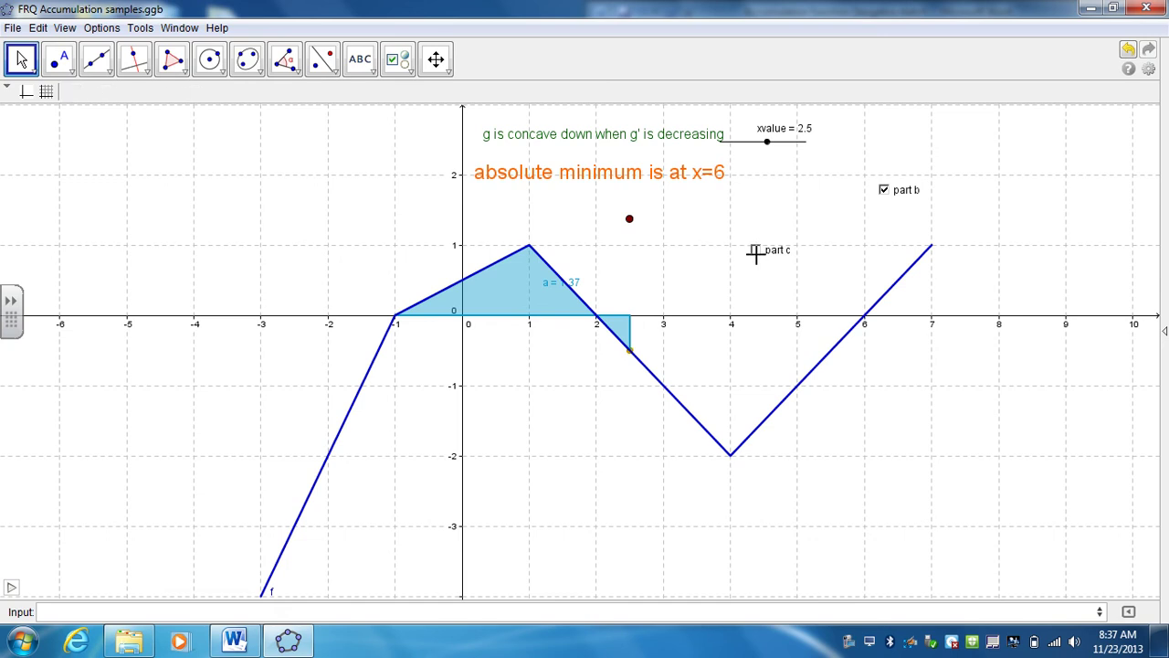
pyautogui.moveTo(766, 143); pyautogui.dragTo(769, 152)
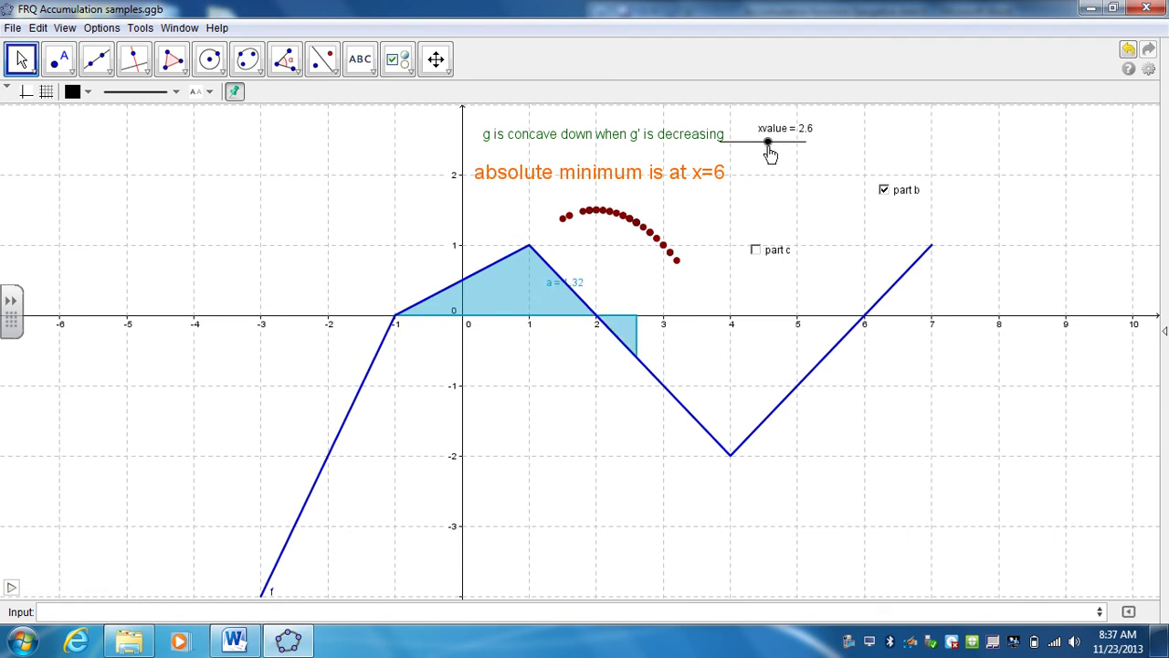
pyautogui.click(755, 249)
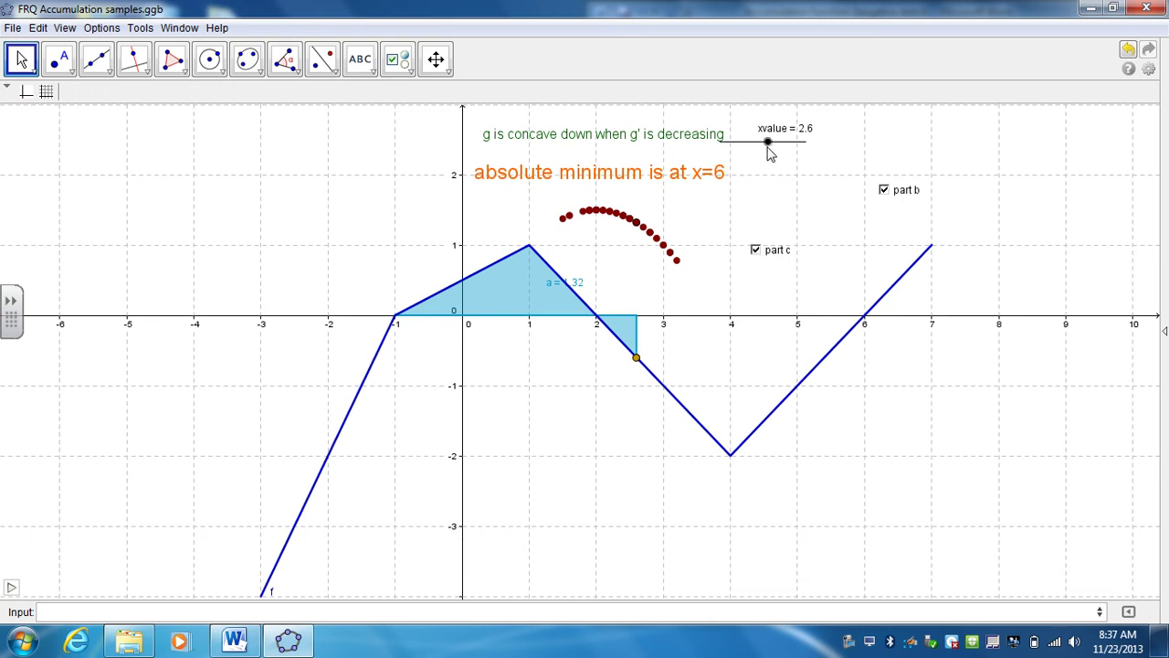
pyautogui.moveTo(767, 146); pyautogui.dragTo(766, 148)
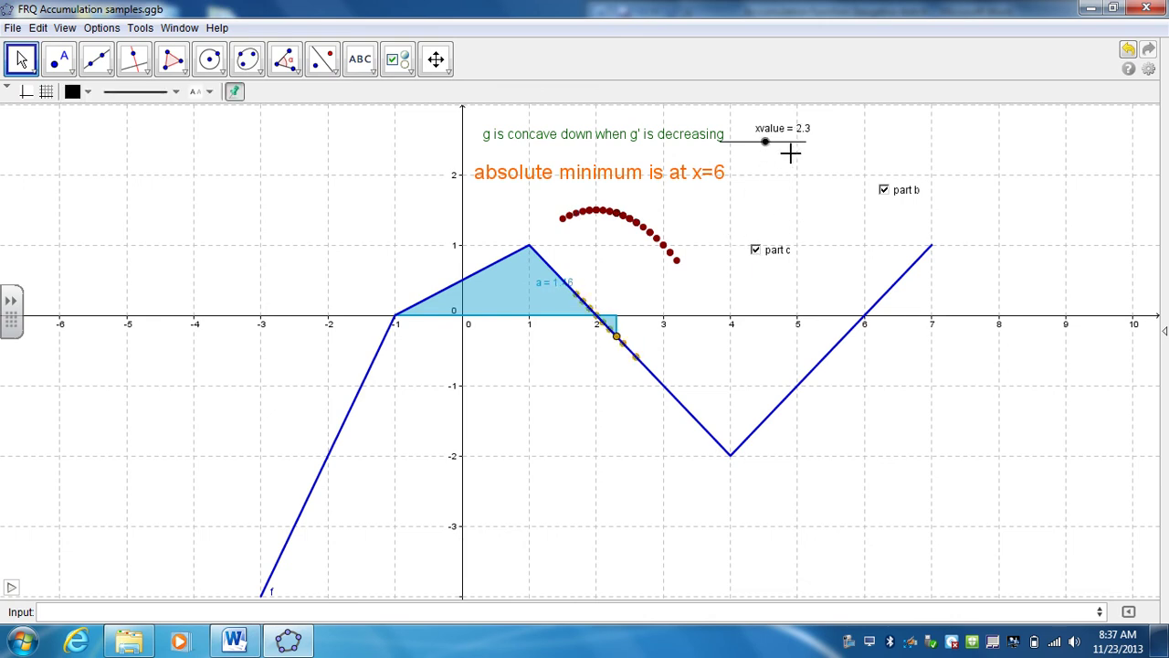
# Move the concavity text left, add ∧ c to its show condition, then untick parts c and b
pyautogui.moveTo(612, 144); pyautogui.dragTo(332, 162)
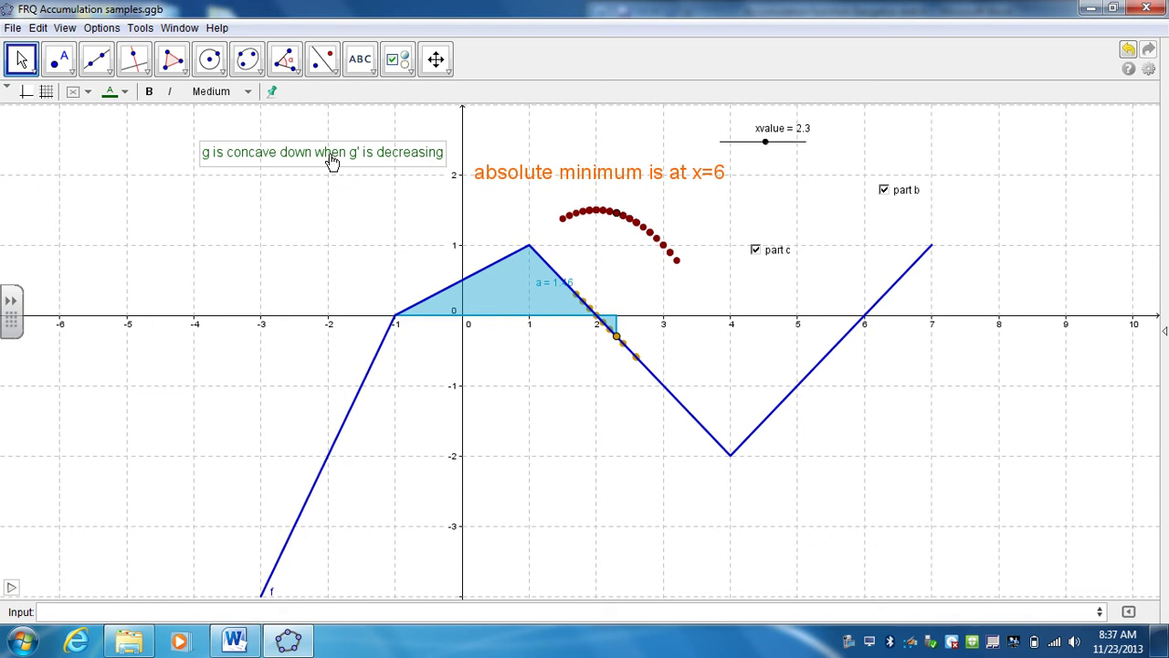
pyautogui.rightClick(330, 157)
pyautogui.click(390, 309)
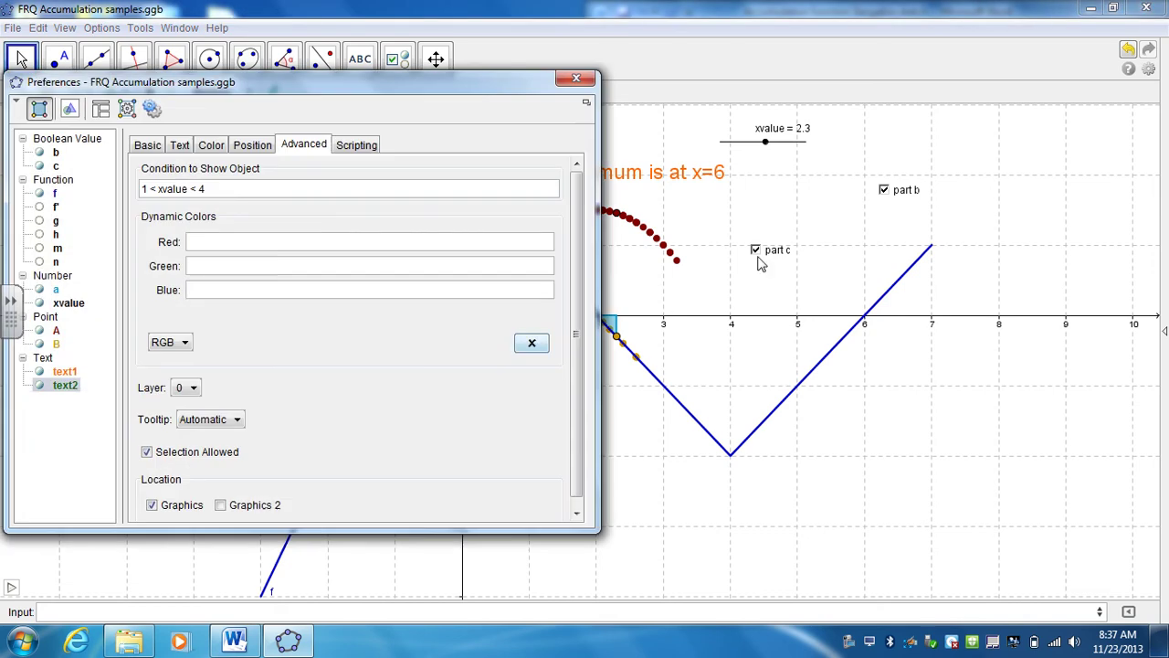
pyautogui.click(243, 187)
pyautogui.click(551, 188)
pyautogui.click(456, 153)
pyautogui.click(576, 78)
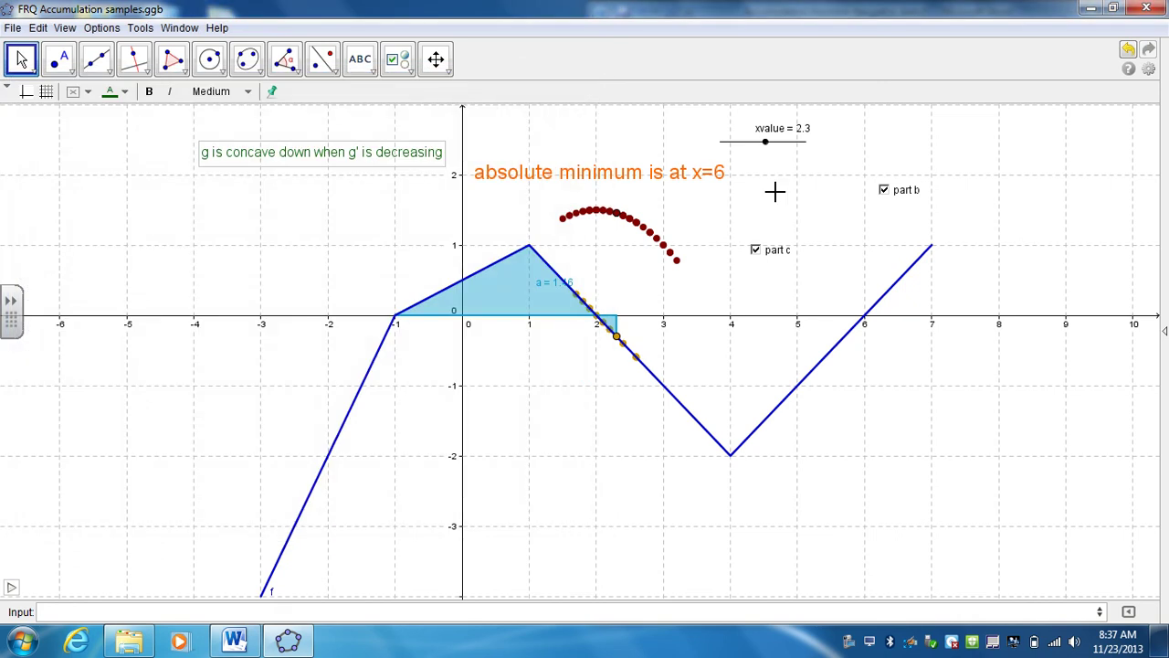
pyautogui.click(755, 250)
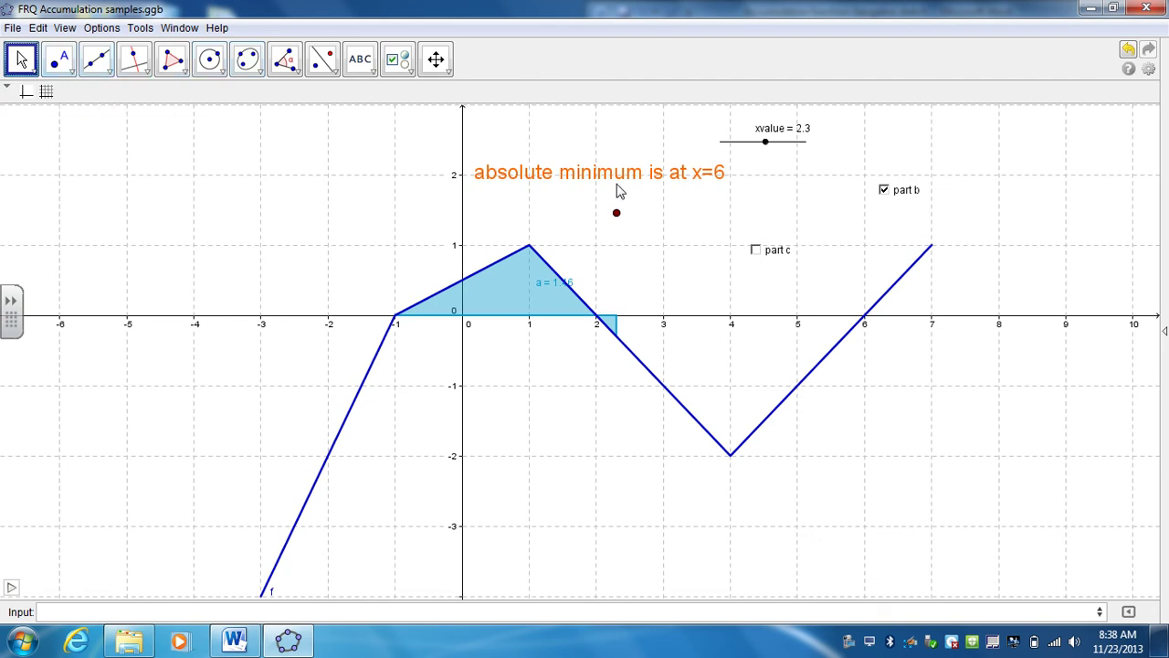
pyautogui.click(883, 189)
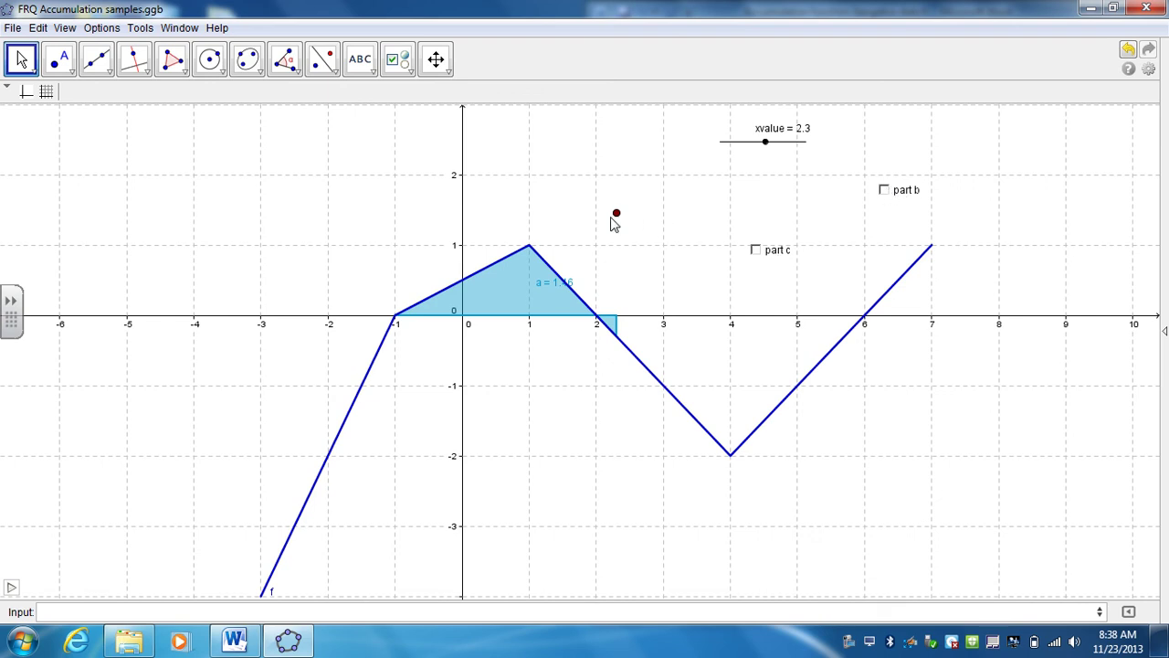
# Make point A's show condition b ∨ c, using the ∨ symbol from the symbol table
pyautogui.rightClick(616, 214)
pyautogui.click(671, 365)
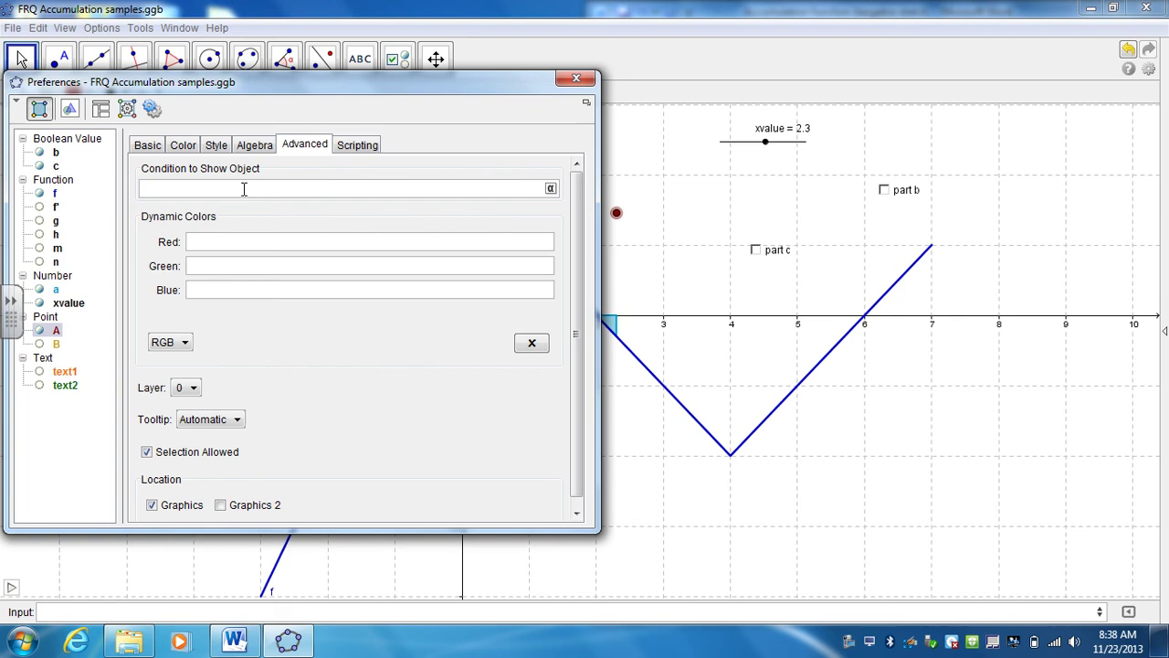
pyautogui.click(550, 188)
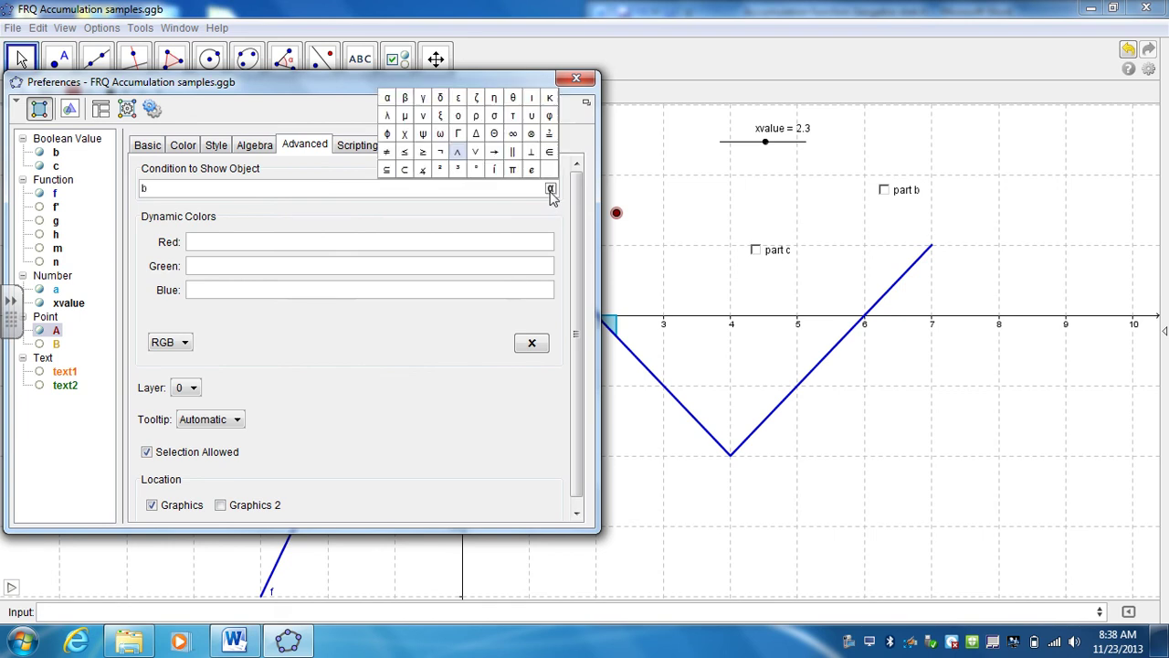
pyautogui.click(476, 153)
pyautogui.write('c')
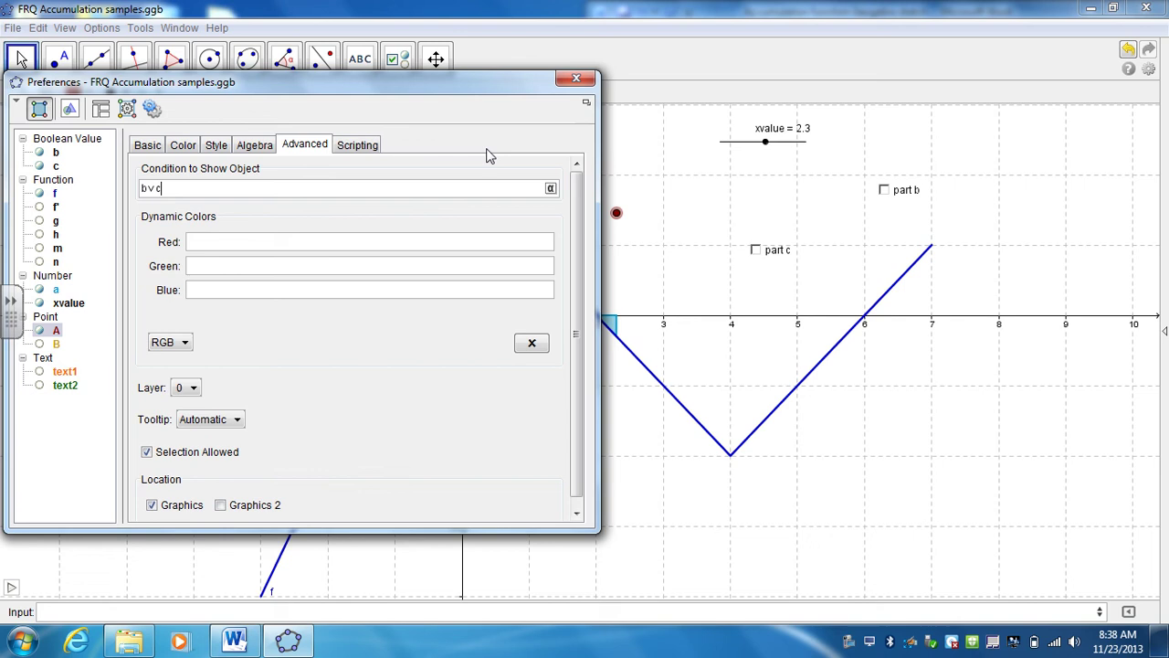
pyautogui.click(576, 79)
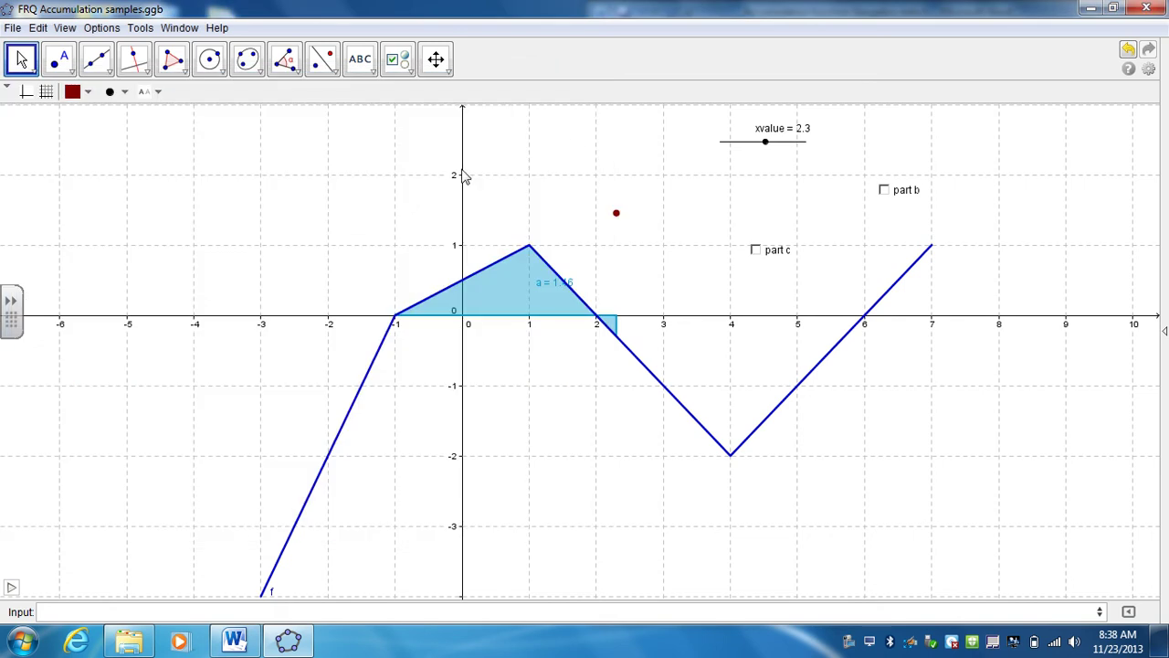
# Tick part b, sweep xvalue up to 4.4 and back to 2.4, then untick part b
pyautogui.click(23, 59)
pyautogui.click(884, 190)
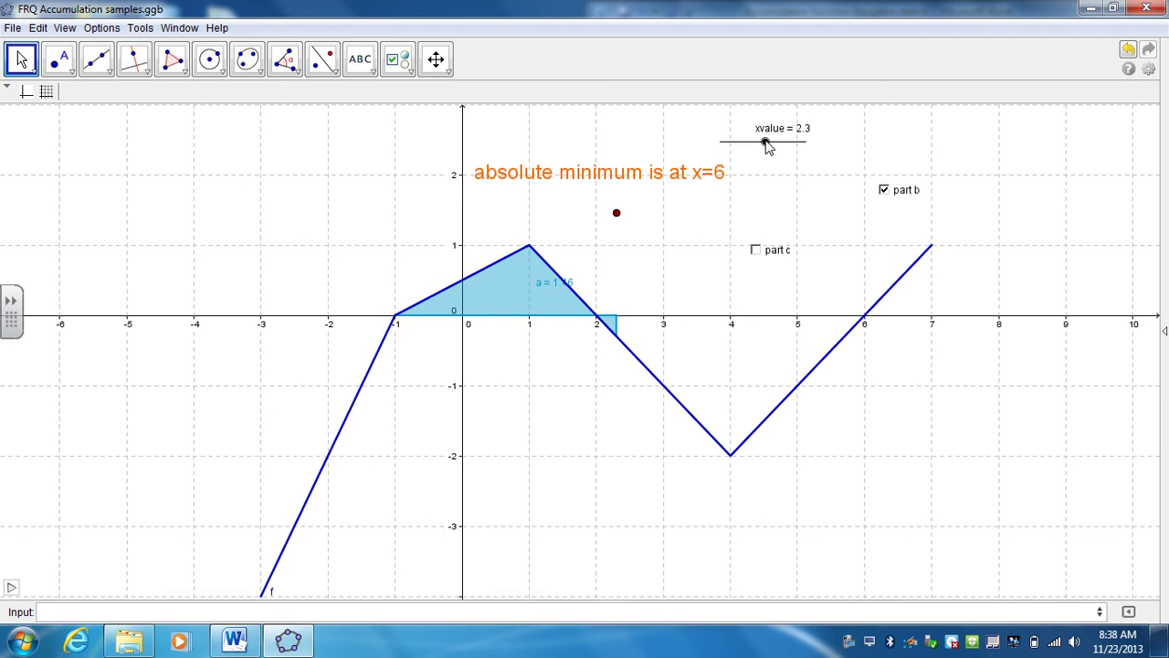
pyautogui.moveTo(768, 147)
pyautogui.mouseDown()
pyautogui.moveTo(783, 149)
pyautogui.moveTo(768, 150)
pyautogui.mouseUp()
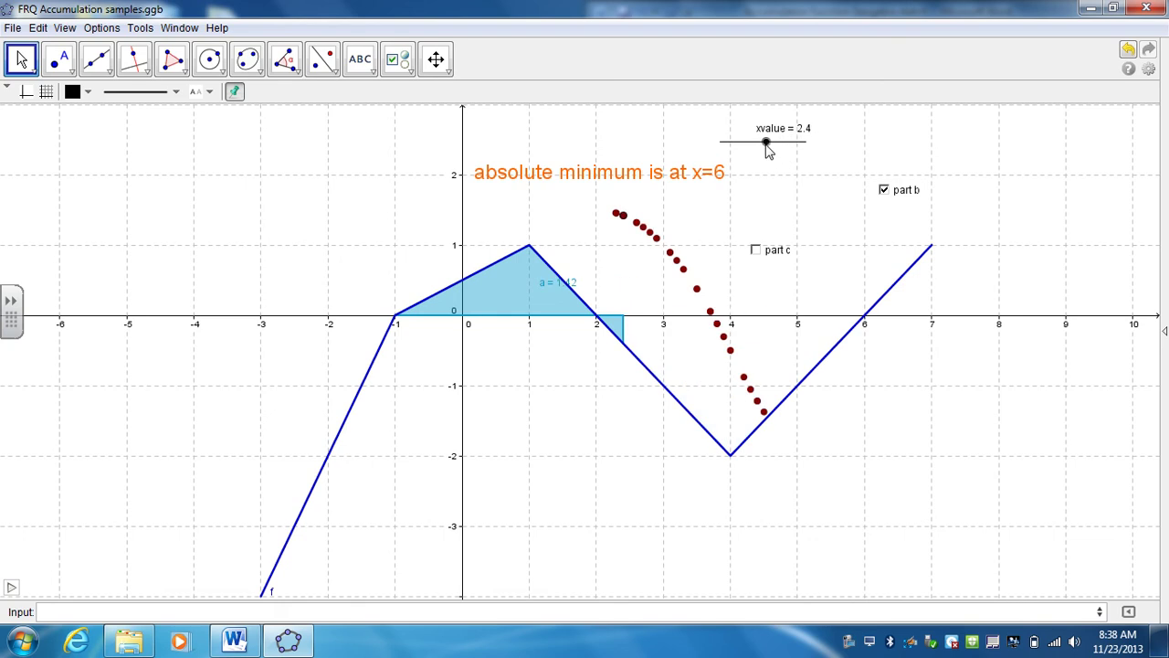
pyautogui.click(893, 197)
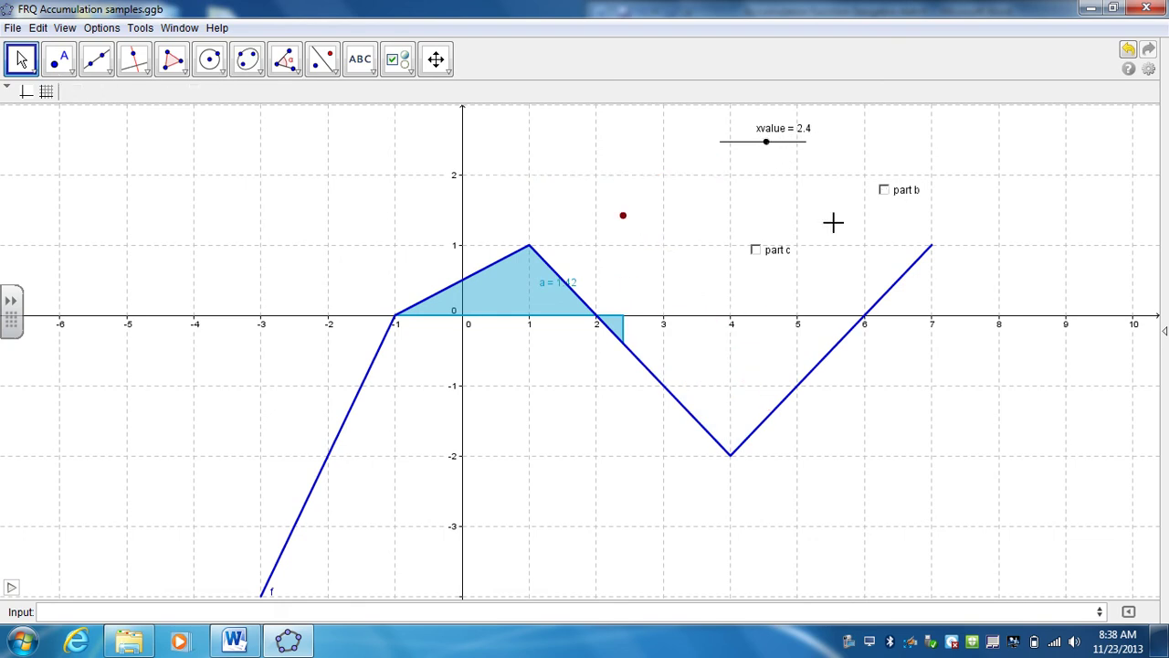
# Tick part c, sweep xvalue to 4.4 and back to 2.2, then animate xvalue
pyautogui.click(756, 250)
pyautogui.moveTo(770, 149)
pyautogui.mouseDown()
pyautogui.moveTo(783, 149)
pyautogui.moveTo(767, 159)
pyautogui.mouseUp()
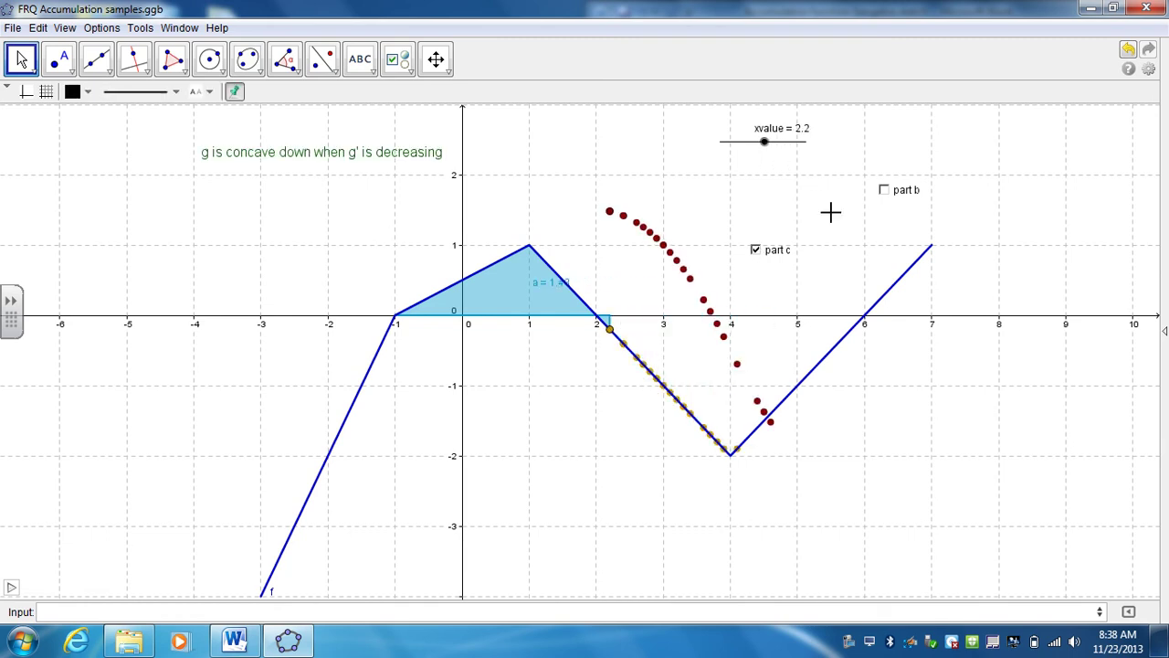
pyautogui.click(11, 587)
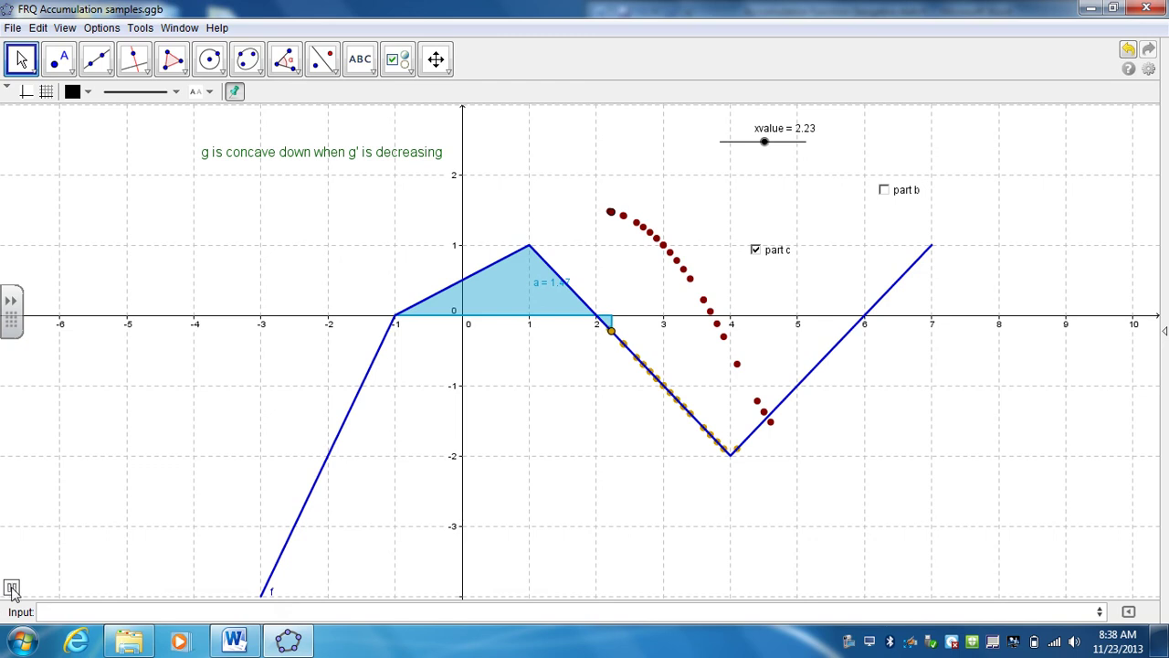